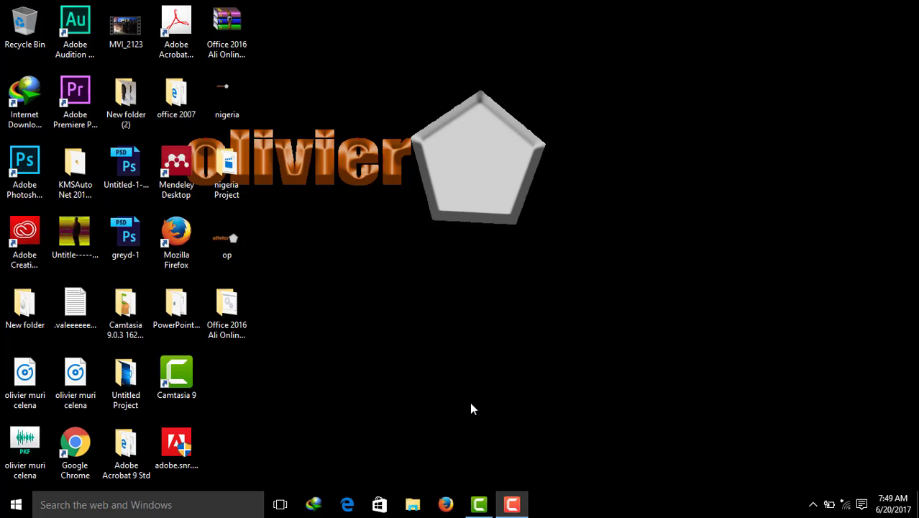
Step: Launch Adobe After Effects CC 2017 and create a composition named Comp 1 with the HDTV 1080 29.97 preset and a 30-second duration
click(17, 506)
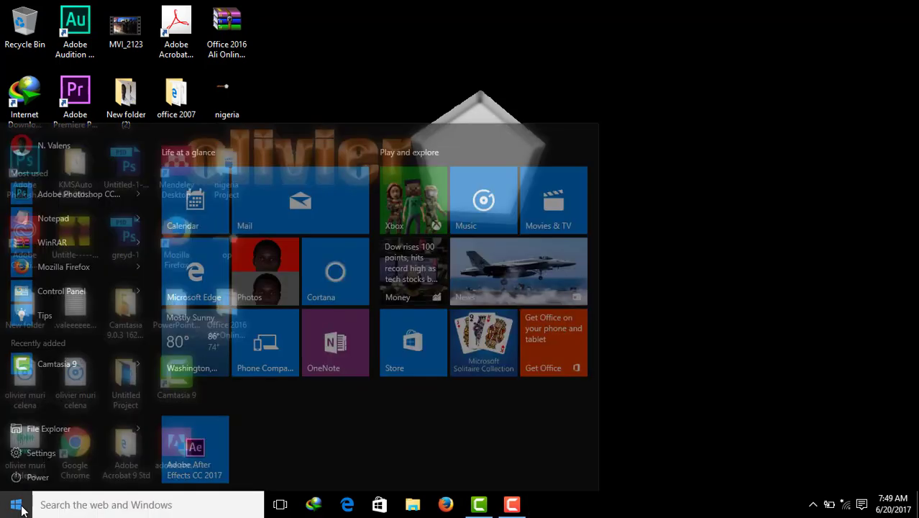
click(205, 408)
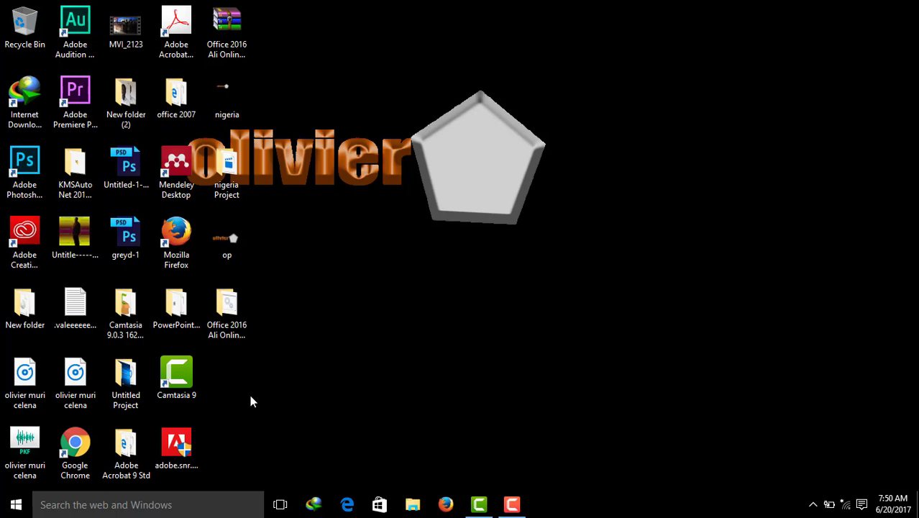
click(69, 22)
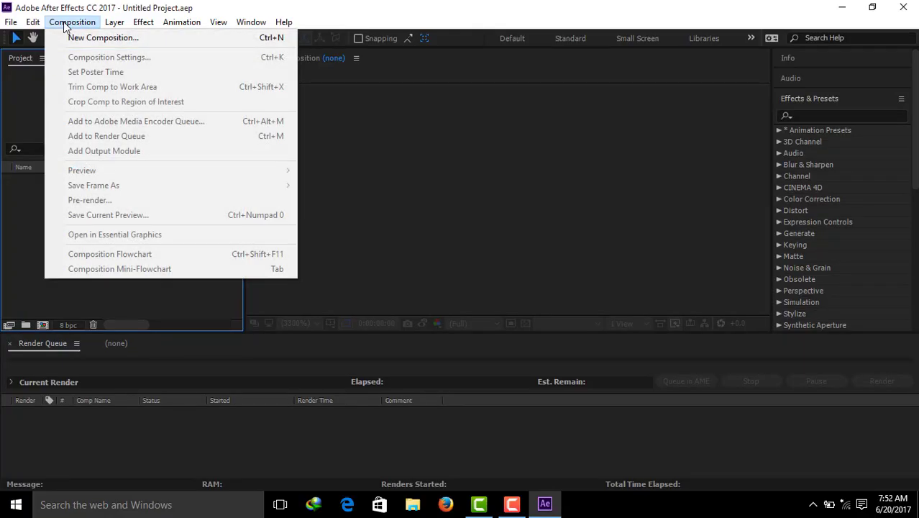
click(77, 38)
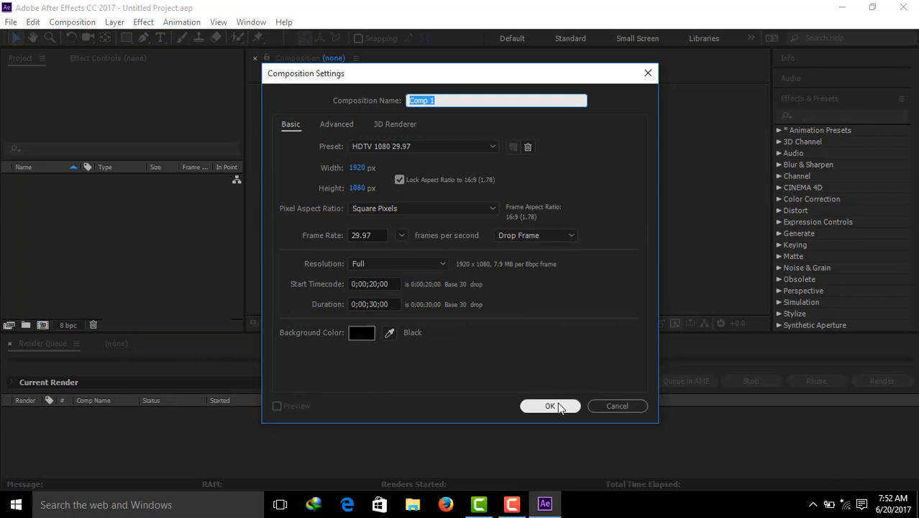
click(558, 403)
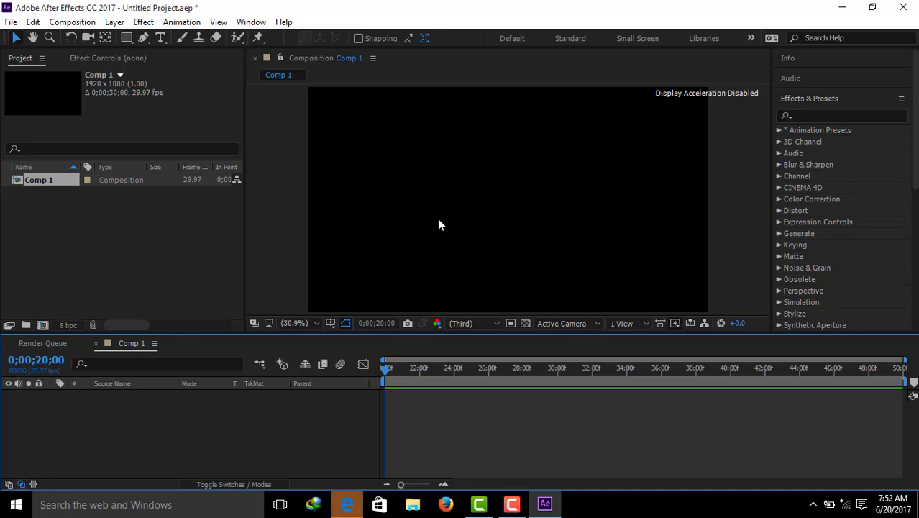
Step: Import the PNG image op from the Desktop as footage
click(11, 21)
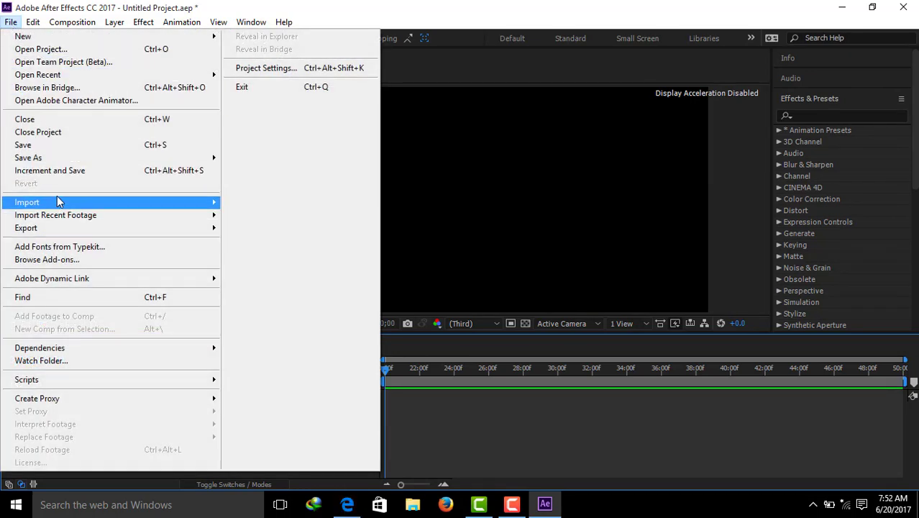
mouse_move(63, 206)
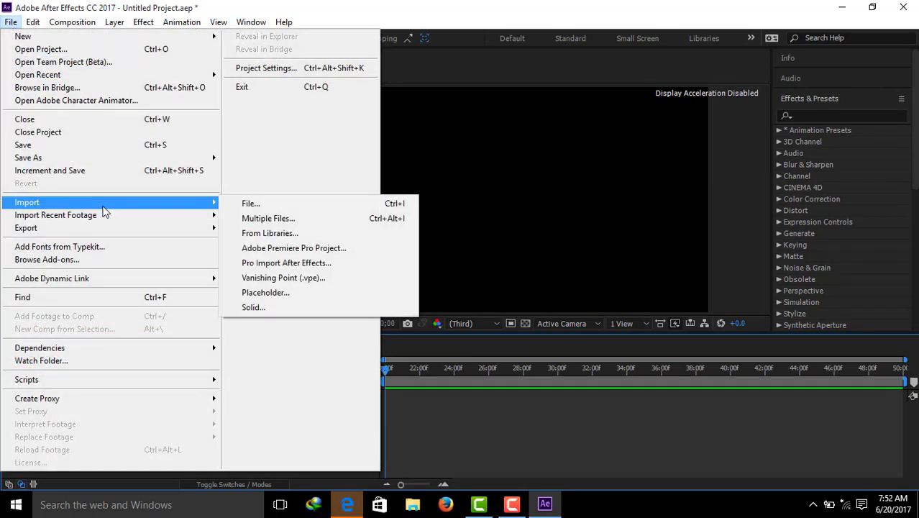
click(253, 203)
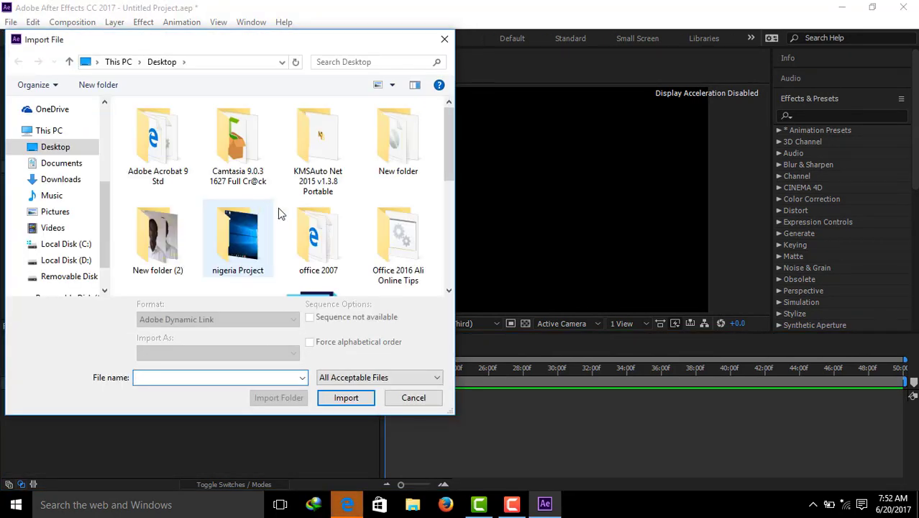
drag(448, 164, 457, 257)
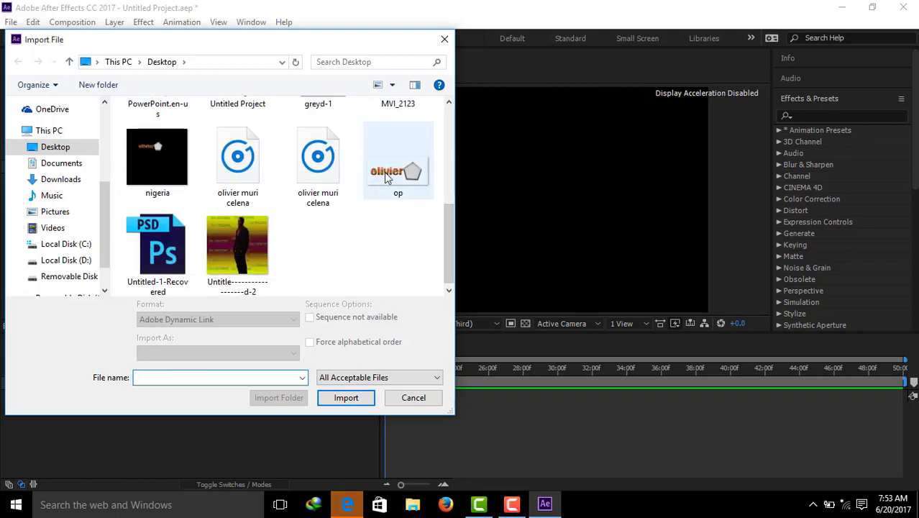
click(387, 178)
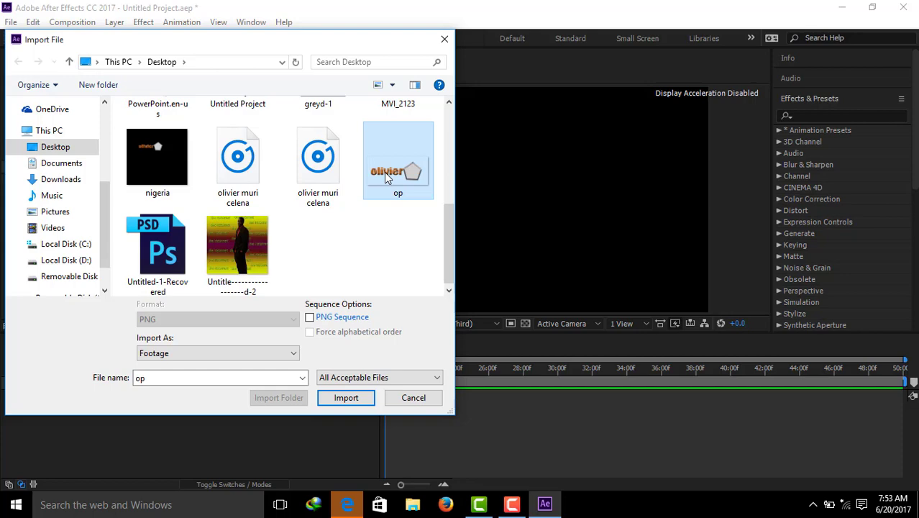
click(361, 405)
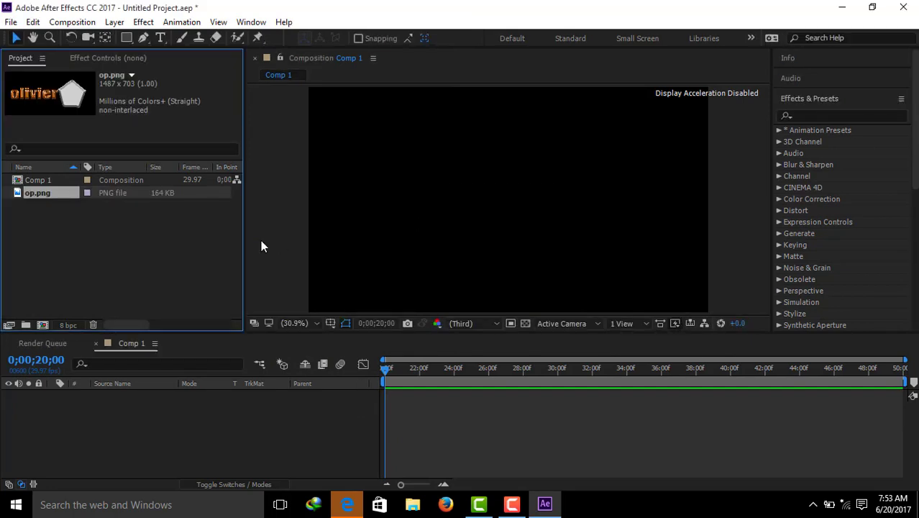
Step: Create a new composition from op.png and add an empty shape layer above the image
drag(58, 92, 45, 325)
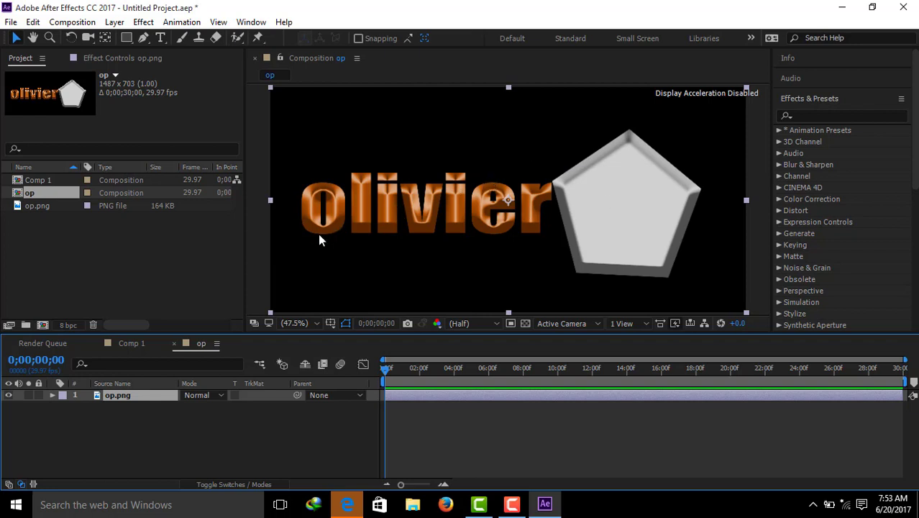
right_click(146, 426)
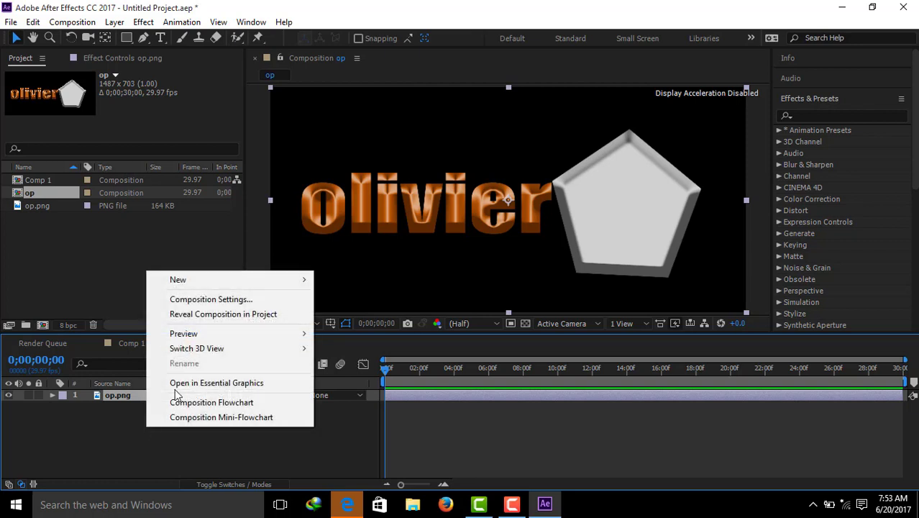
mouse_move(207, 286)
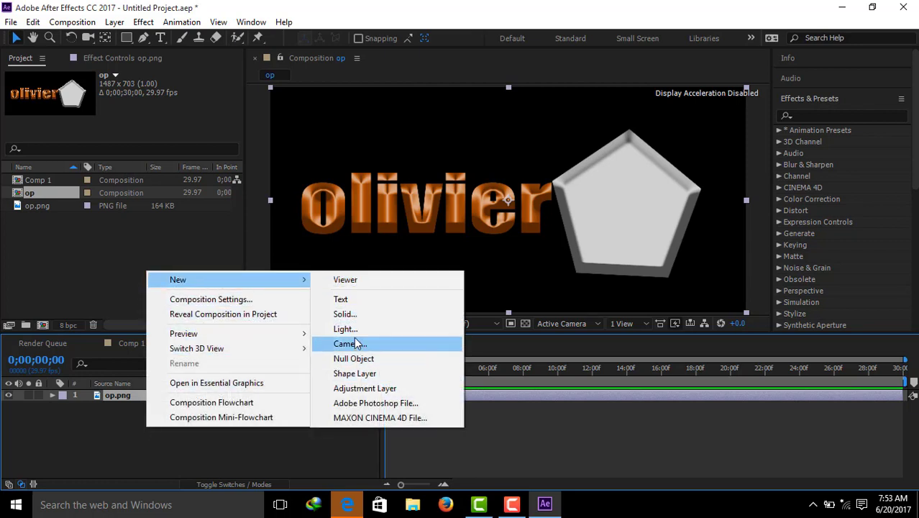
click(353, 374)
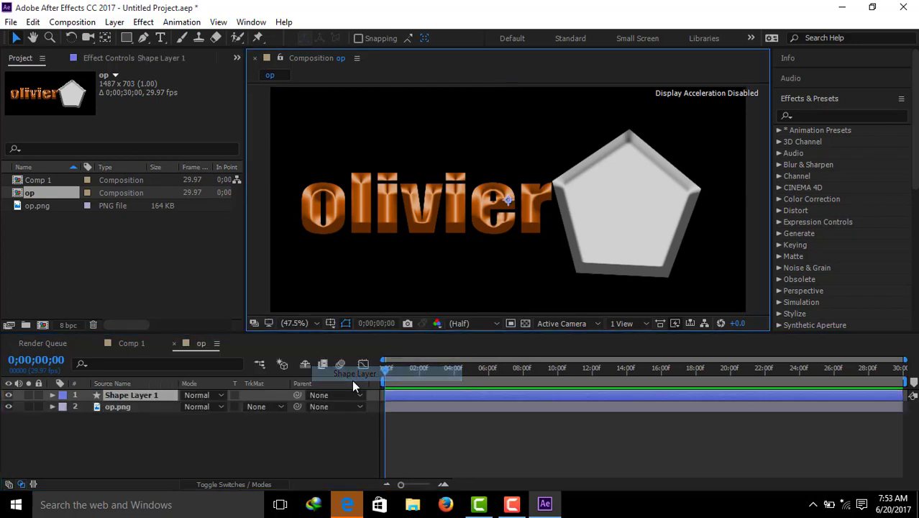
right_click(150, 449)
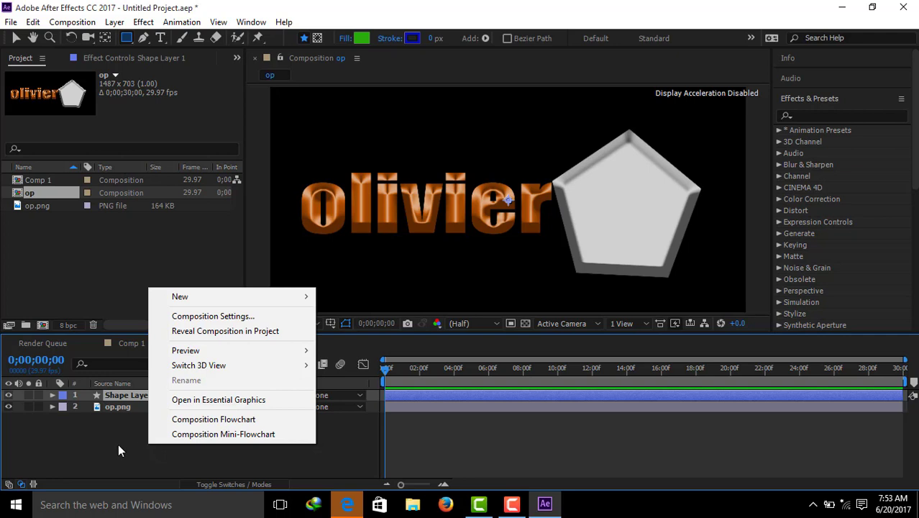
click(120, 448)
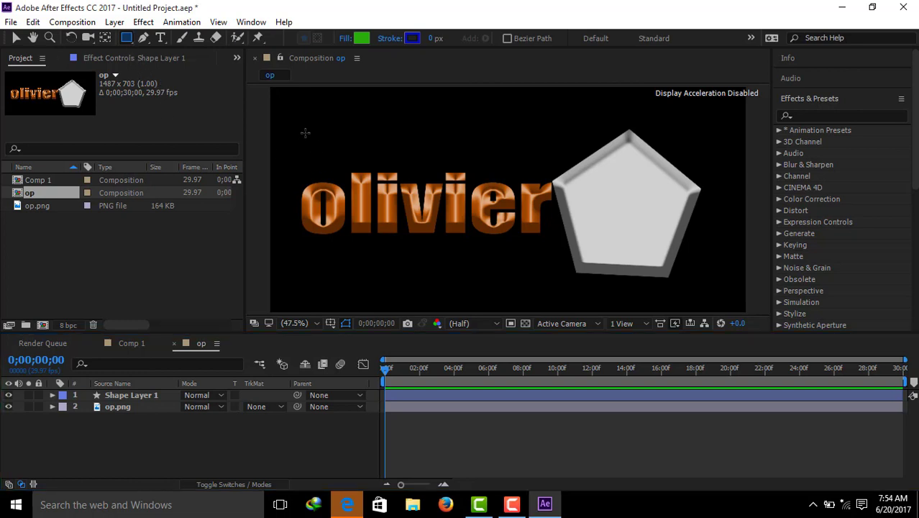
Step: Draw a long, thin green rectangle above the logo text and pentagon, widening it slightly and nudging it upward
drag(302, 110, 708, 128)
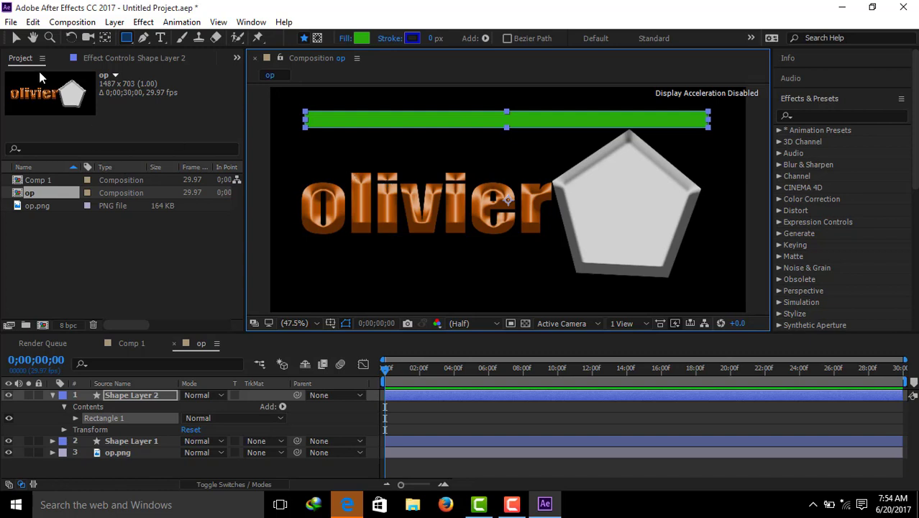
click(16, 39)
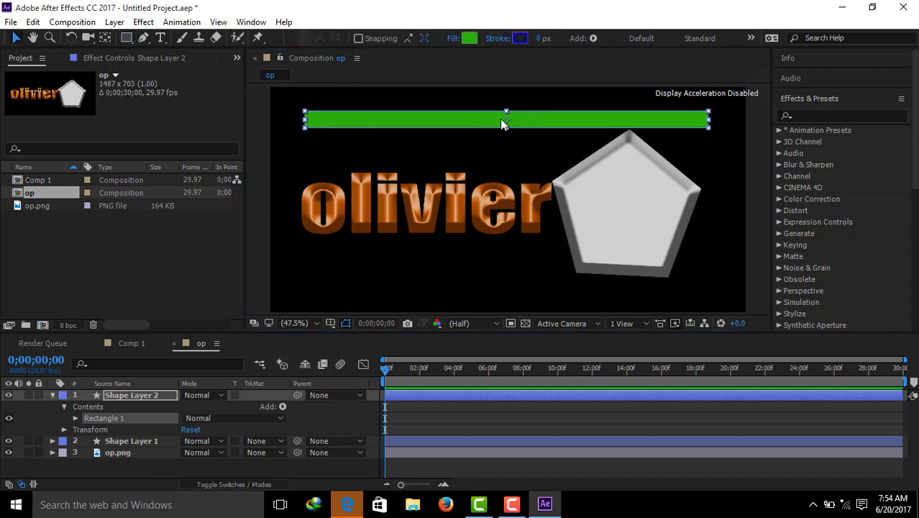
drag(501, 121, 499, 123)
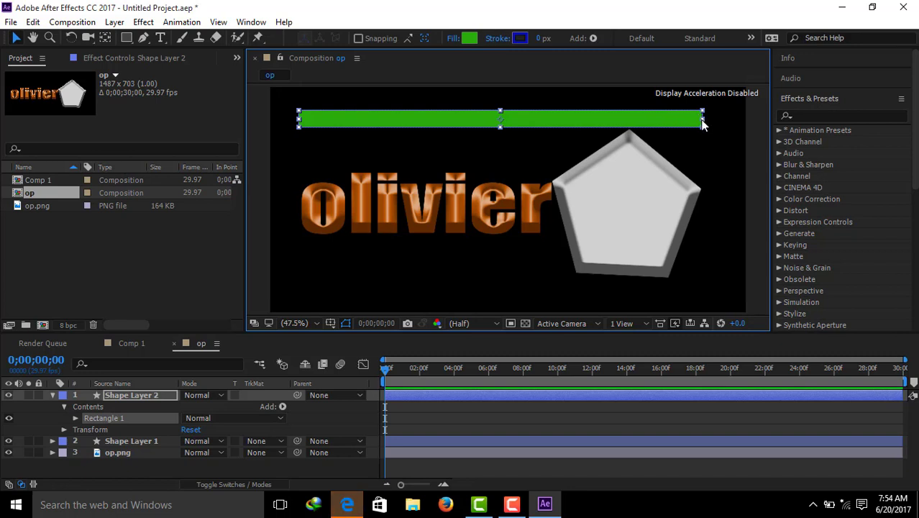
drag(704, 124, 708, 124)
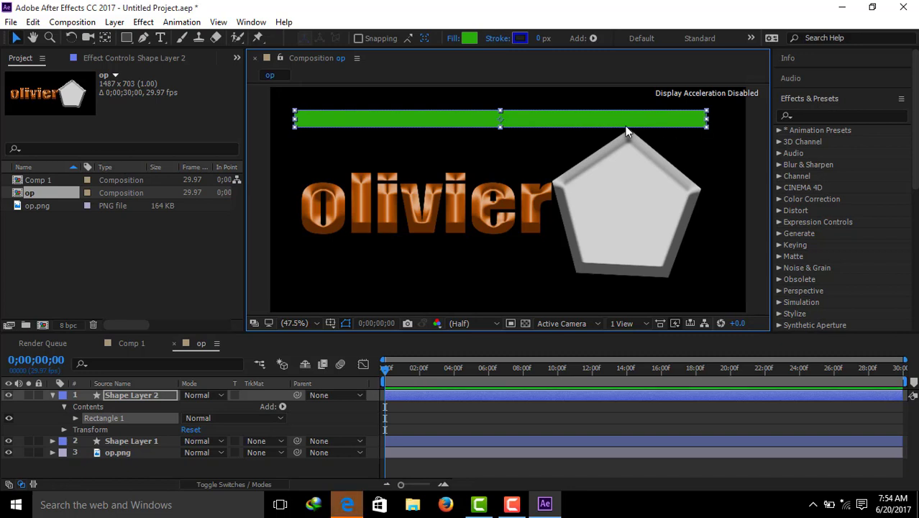
drag(558, 124, 560, 124)
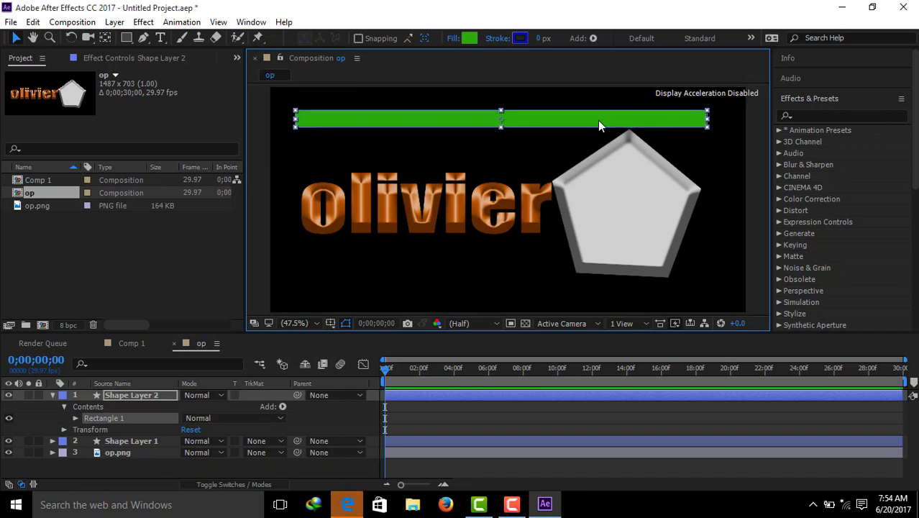
drag(590, 121, 590, 119)
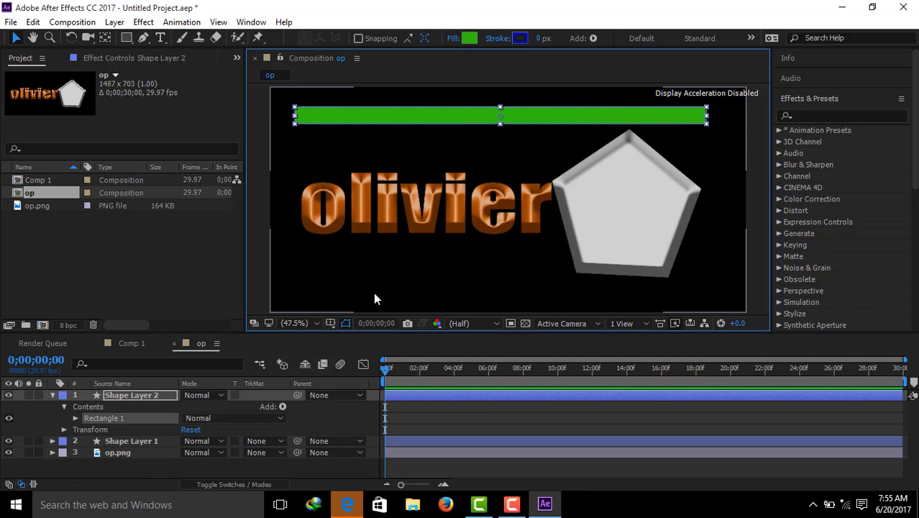
click(53, 394)
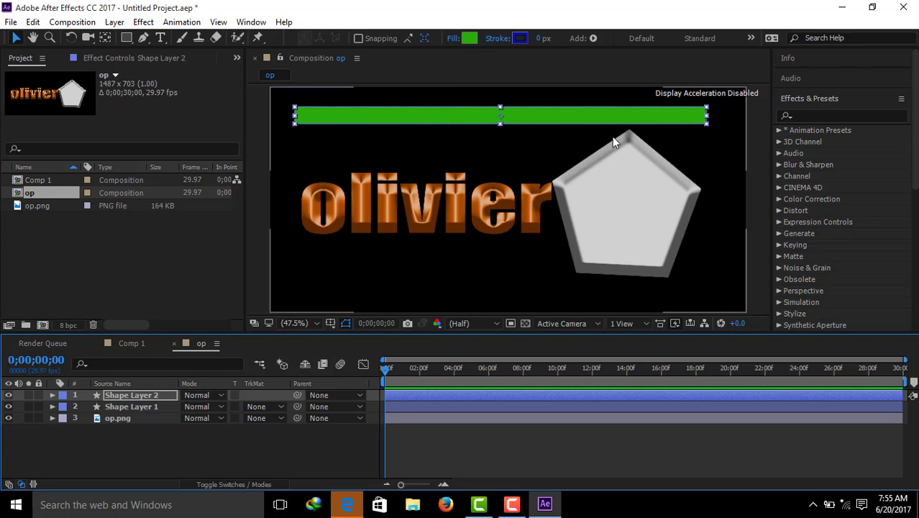
Step: Find the Bevel Alpha effect by searching for "bev" and apply it to the green bar
click(800, 116)
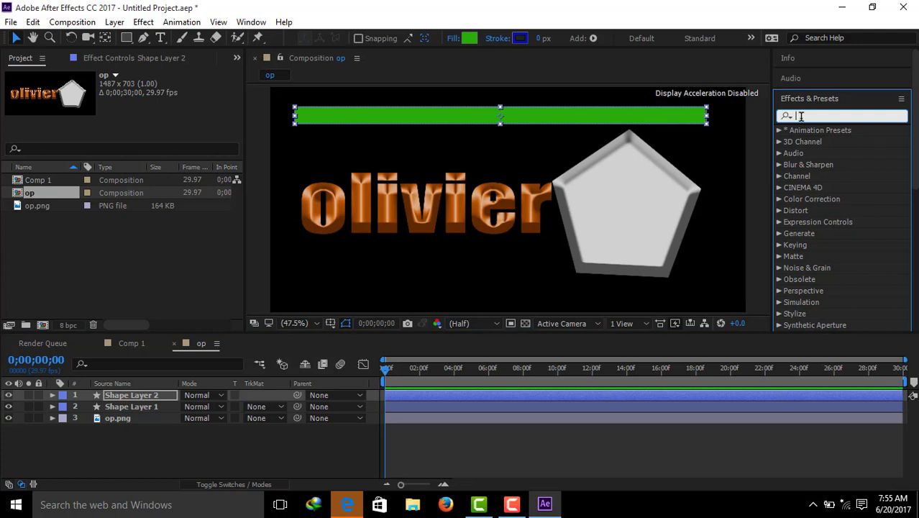
text(bel)
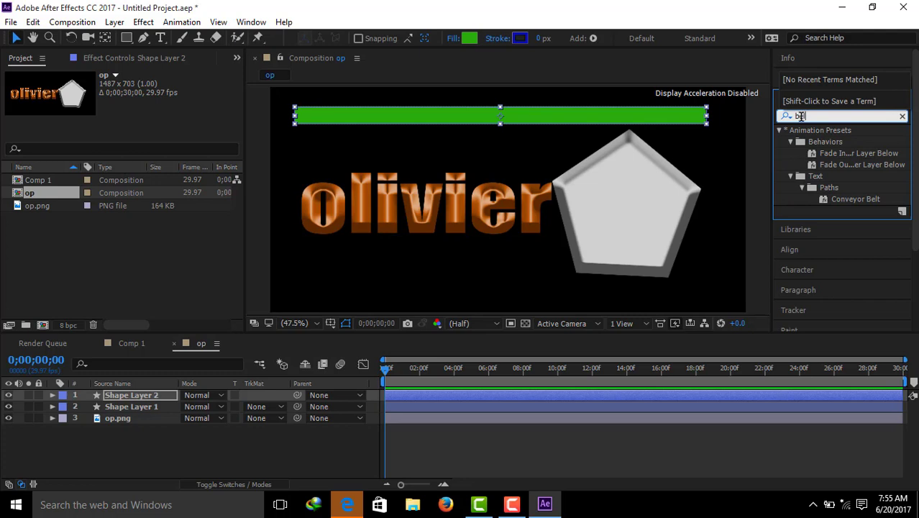
text(v)
click(806, 115)
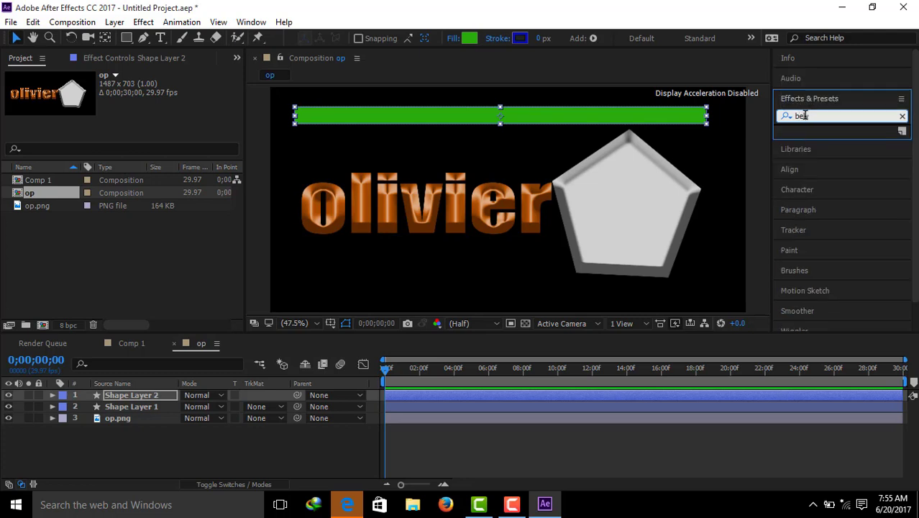
text(v)
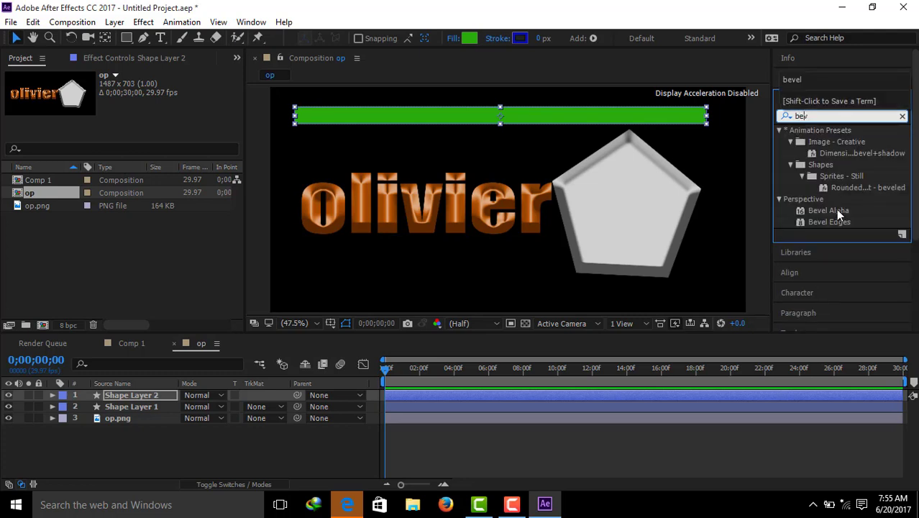
drag(836, 210, 530, 119)
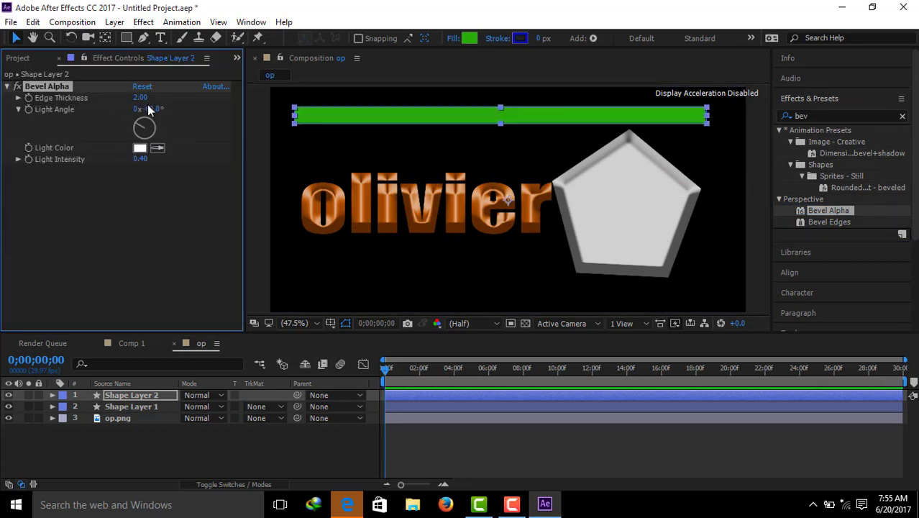
Step: Set the bar's Bevel Alpha edge thickness to 13.10, light color to red DD1212 and light intensity to 1.00
drag(139, 98, 174, 100)
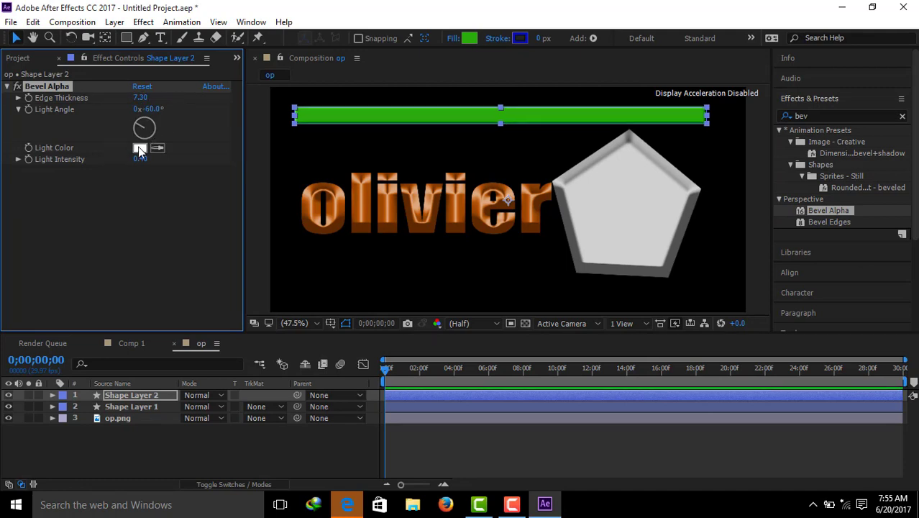
click(140, 149)
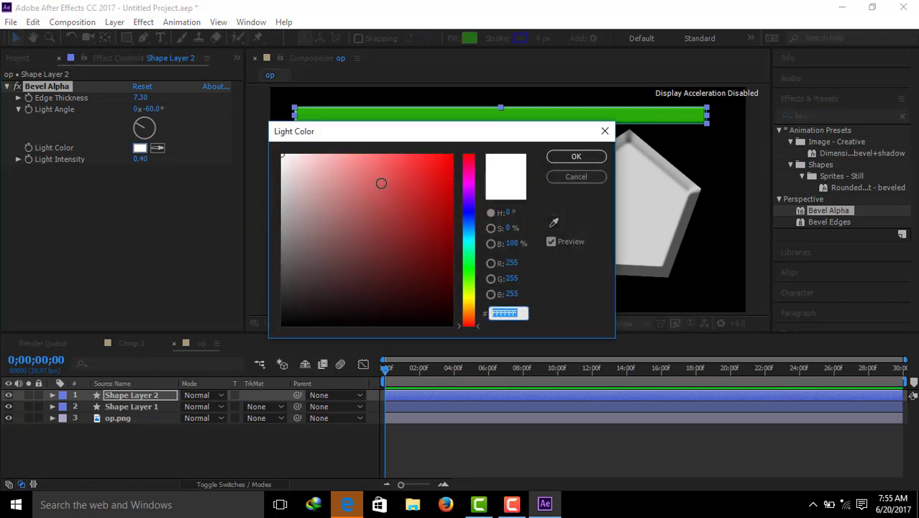
click(438, 176)
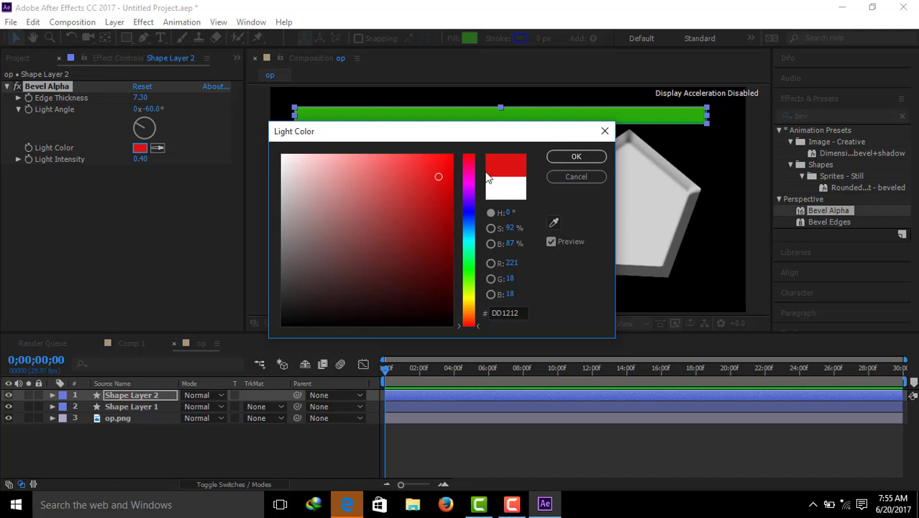
click(577, 157)
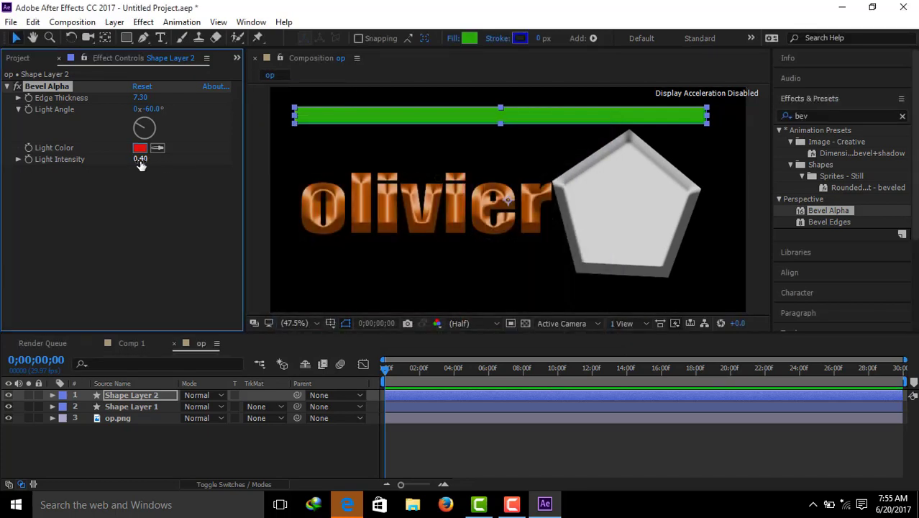
drag(141, 165, 415, 146)
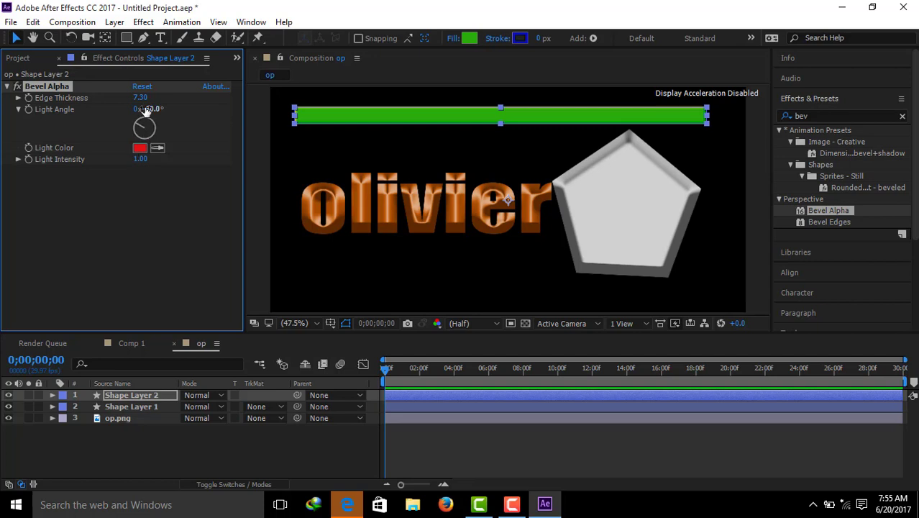
drag(142, 99, 183, 100)
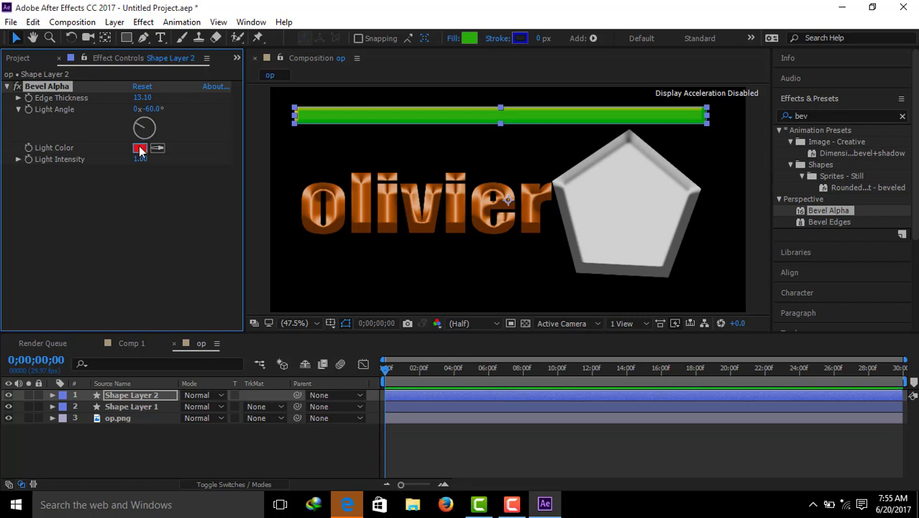
Step: Try a near-black 191616 light color, a thicker edge and a different light intensity on the green bar's Bevel Alpha
click(140, 148)
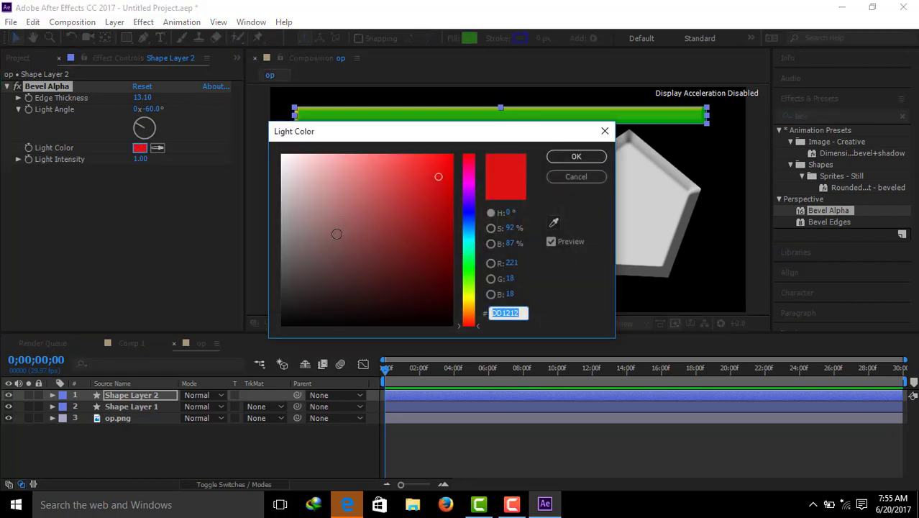
click(300, 308)
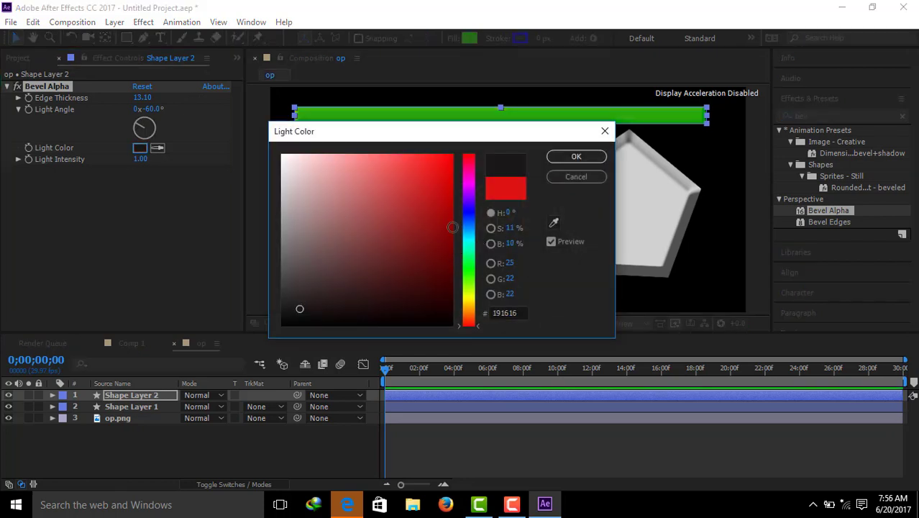
click(556, 159)
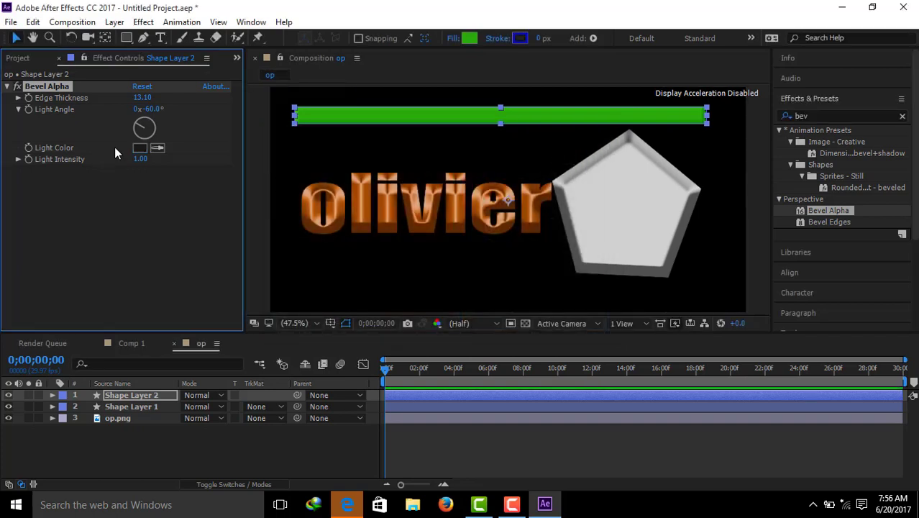
drag(142, 98, 283, 95)
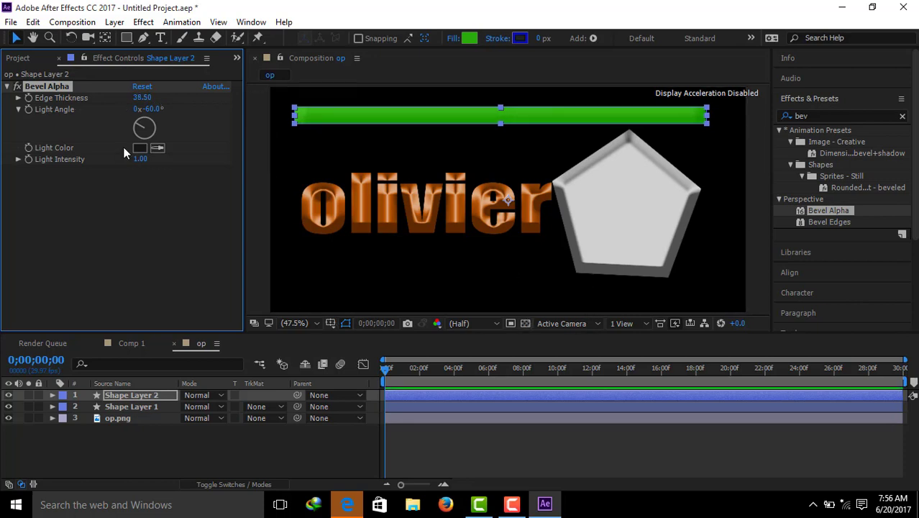
drag(144, 99, 205, 113)
drag(140, 159, 274, 156)
Step: Delete the bar's Bevel Alpha and reapply it fresh with edge thickness 15.50 and light intensity 1.00
key(Delete)
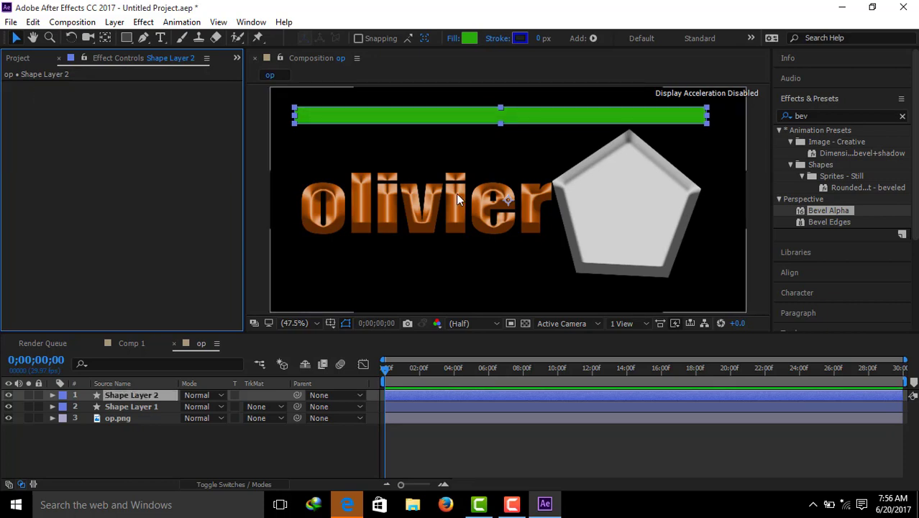
drag(829, 211, 370, 121)
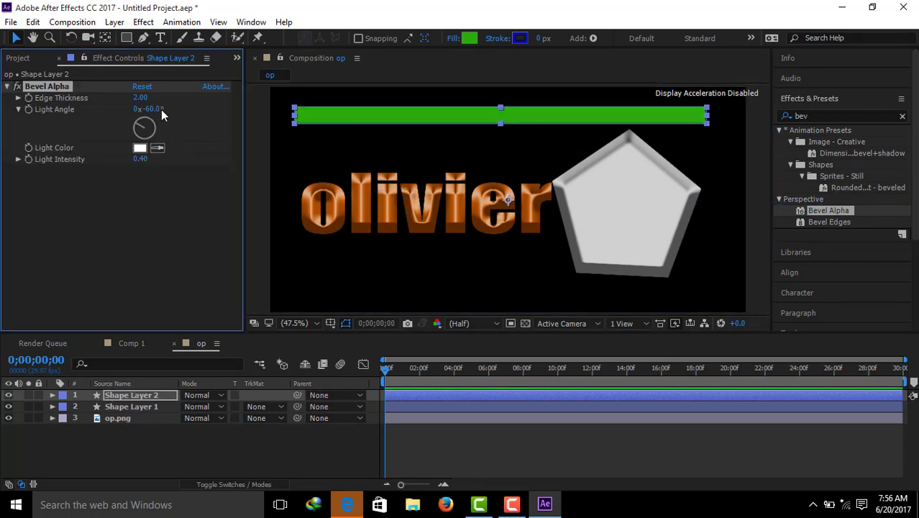
drag(140, 97, 233, 101)
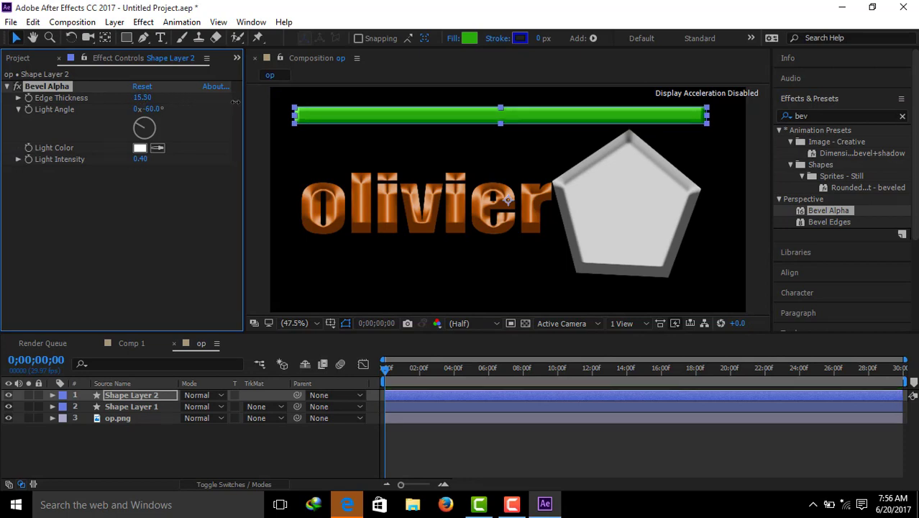
drag(141, 159, 216, 167)
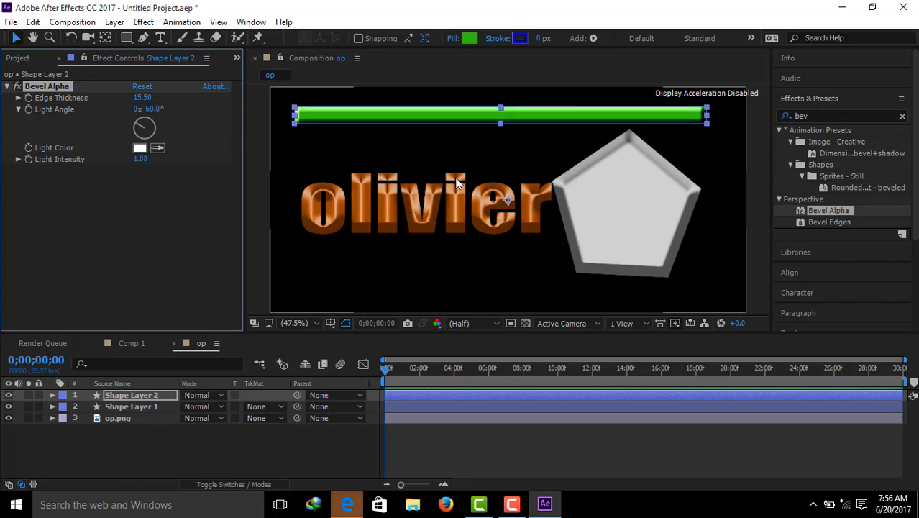
Step: Delete the empty Shape Layer 1 and reveal the position property of Shape Layer 2
click(132, 409)
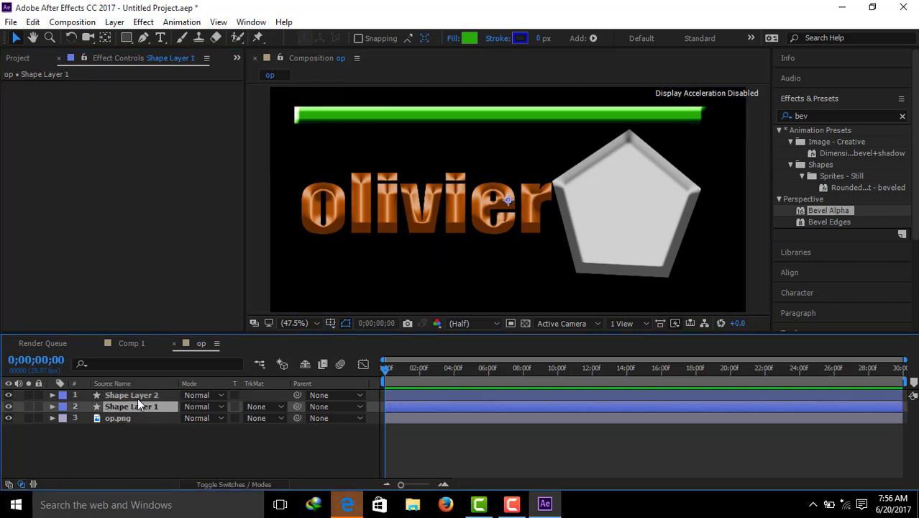
click(139, 395)
click(139, 407)
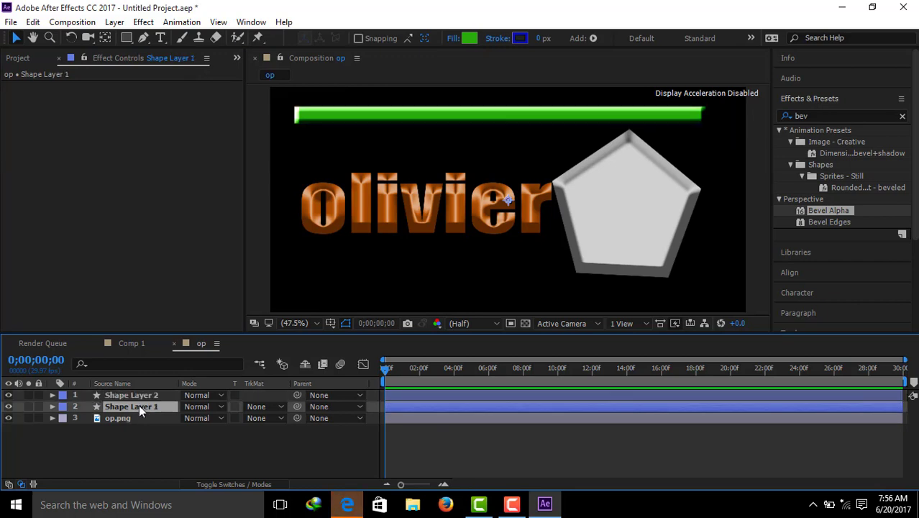
key(Delete)
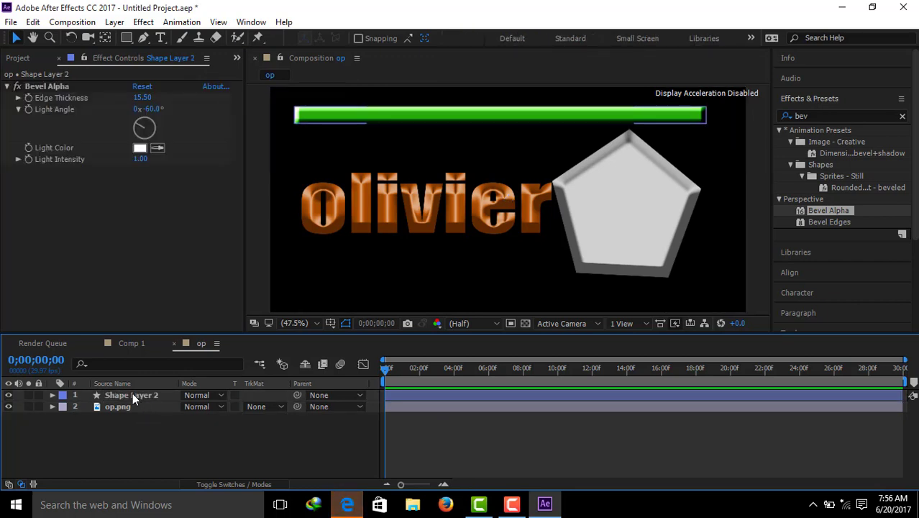
click(132, 394)
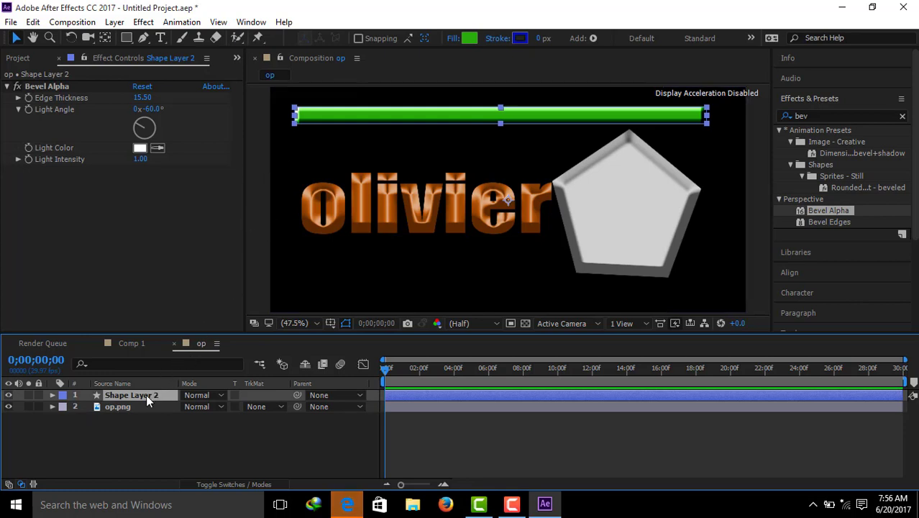
key(p)
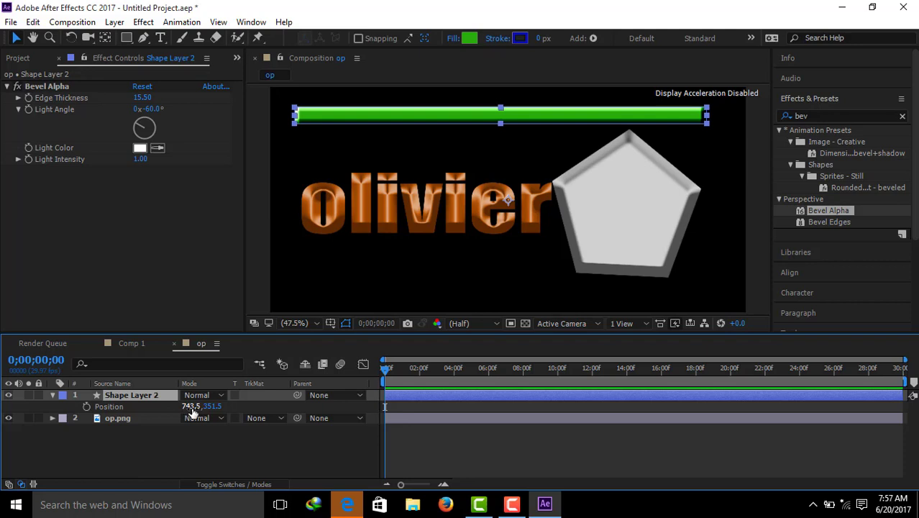
Step: Try a position keyframe for the bar at 0;00;01;16 with Y at 347.5, and remove the position animation
drag(397, 367, 411, 367)
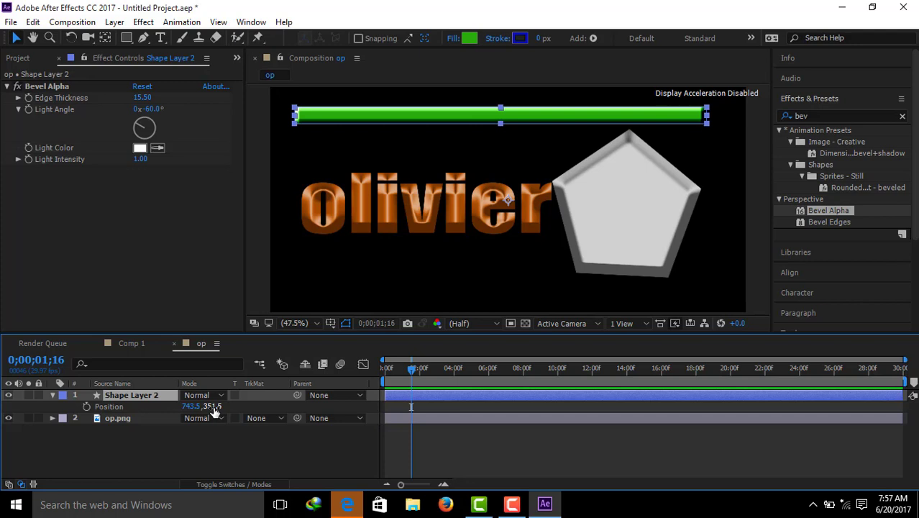
click(85, 407)
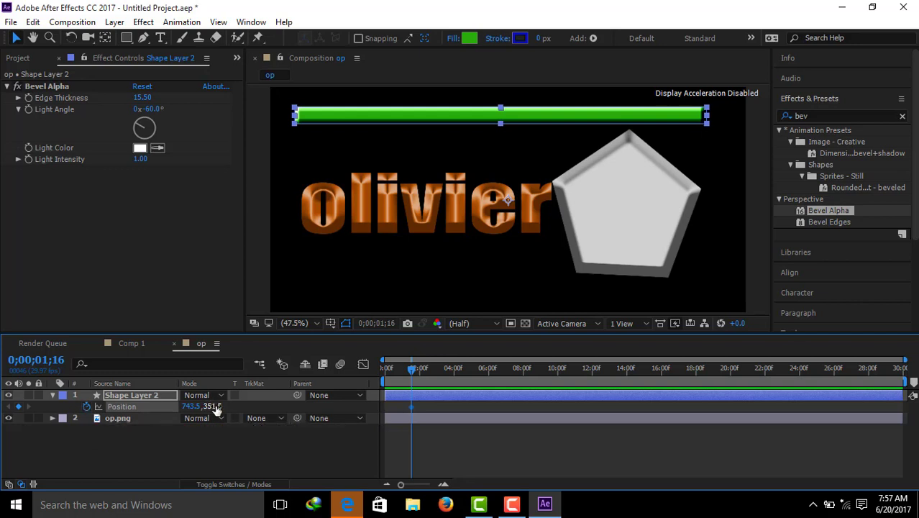
mouse_move(215, 408)
mouse_down()
mouse_move(310, 408)
mouse_move(211, 406)
mouse_up()
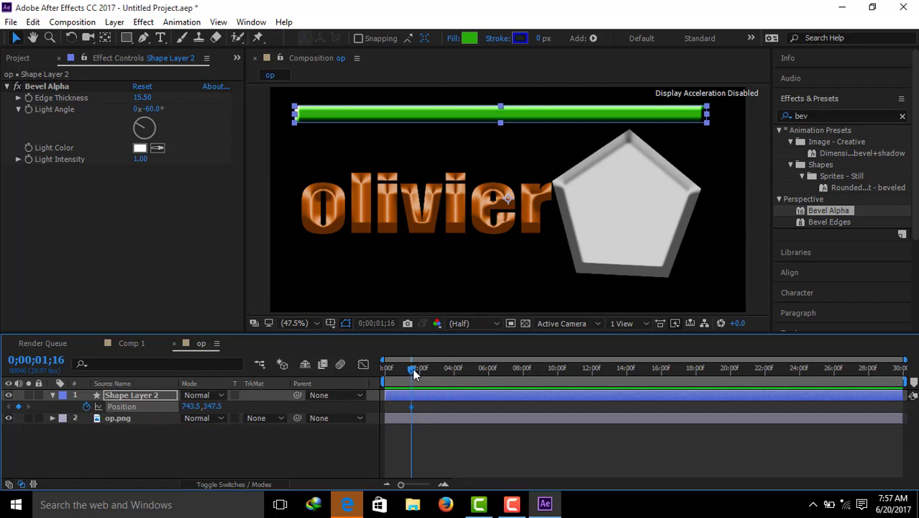
drag(412, 368, 403, 377)
click(86, 407)
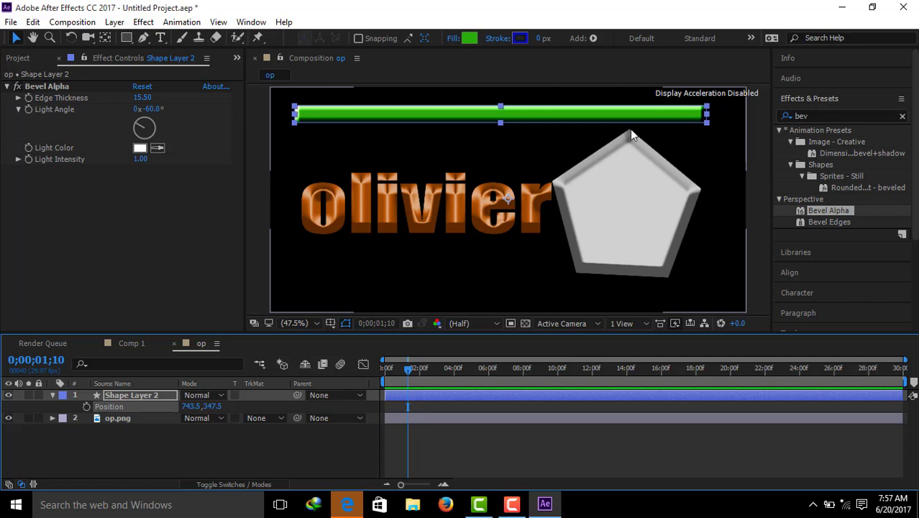
Step: Keyframe the bar's position at 0;00;01;10 with it lowered to about 741.4, 366.4, and at 0;00;03;02 with Y at 930.4
drag(606, 115, 606, 120)
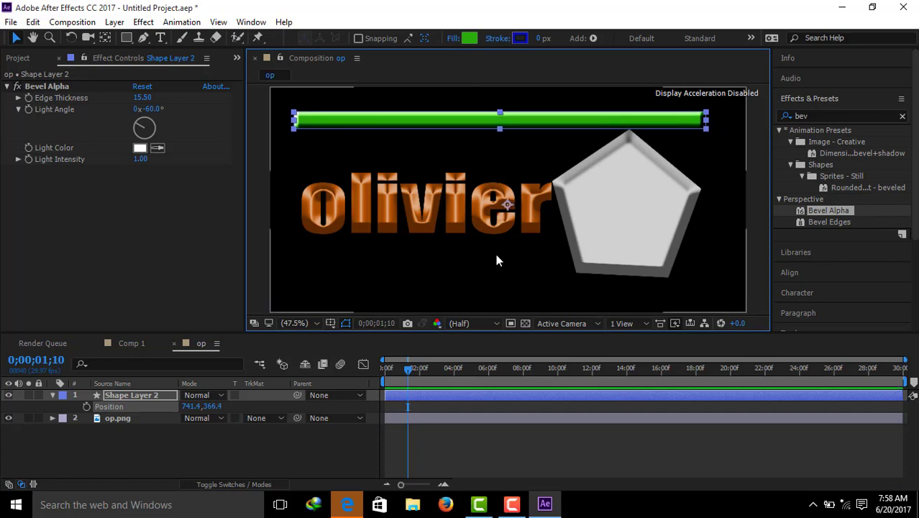
click(87, 407)
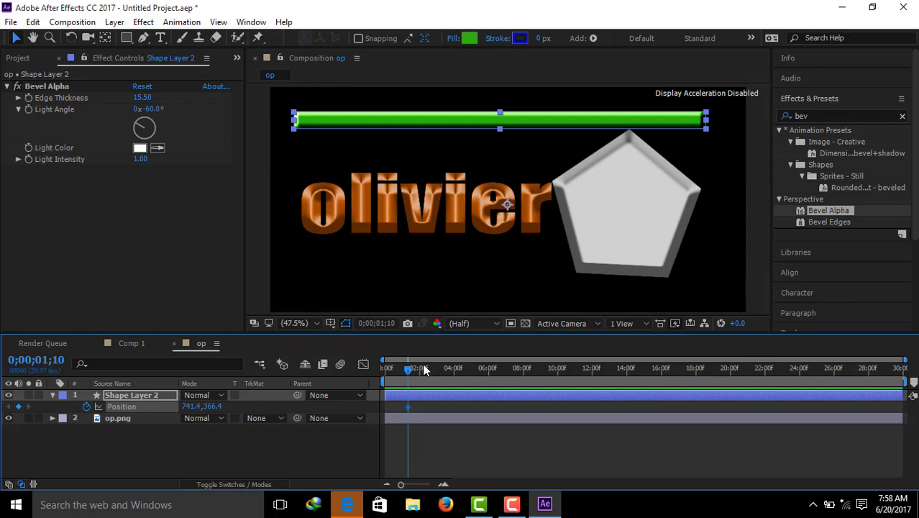
drag(408, 368, 438, 369)
drag(211, 408, 631, 367)
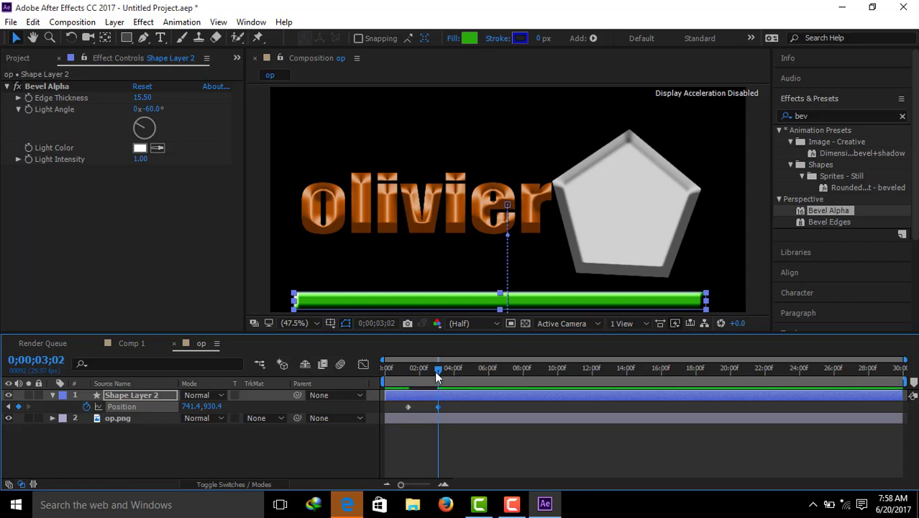
Step: Hold the bar's position with a keyframe at 0;00;06;00 and return it to Y 362.4 at 0;00;08;02
drag(436, 375, 489, 371)
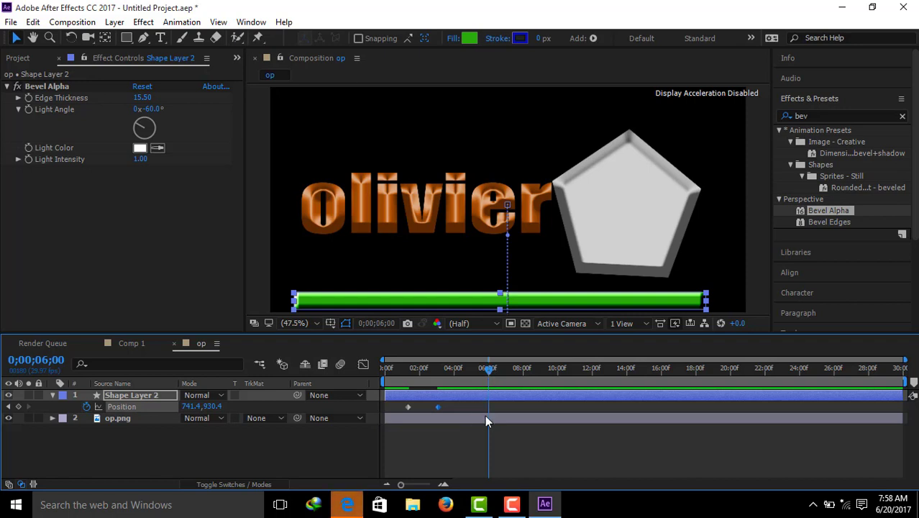
click(18, 407)
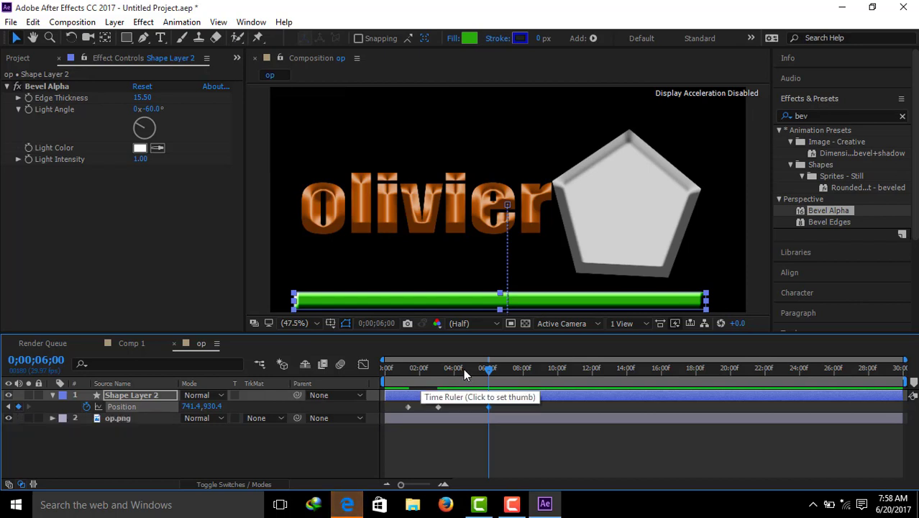
drag(489, 371, 525, 369)
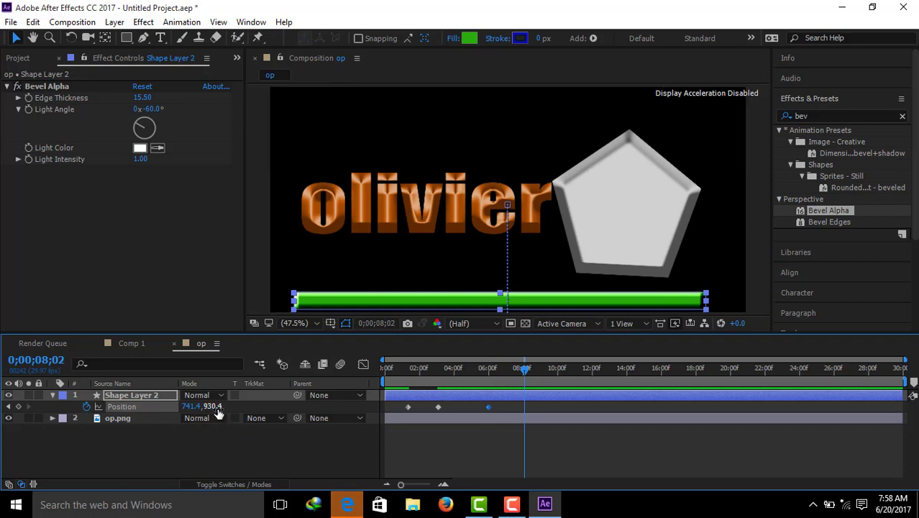
drag(218, 409, 3, 249)
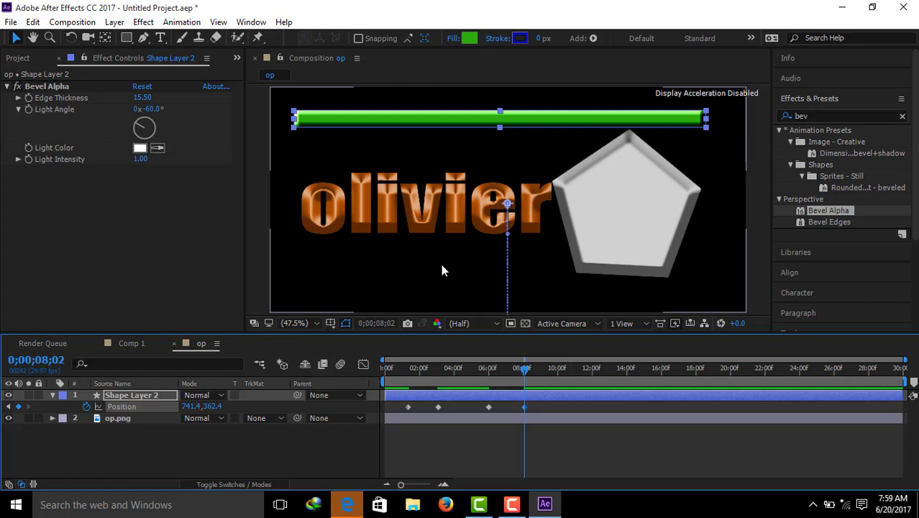
click(53, 395)
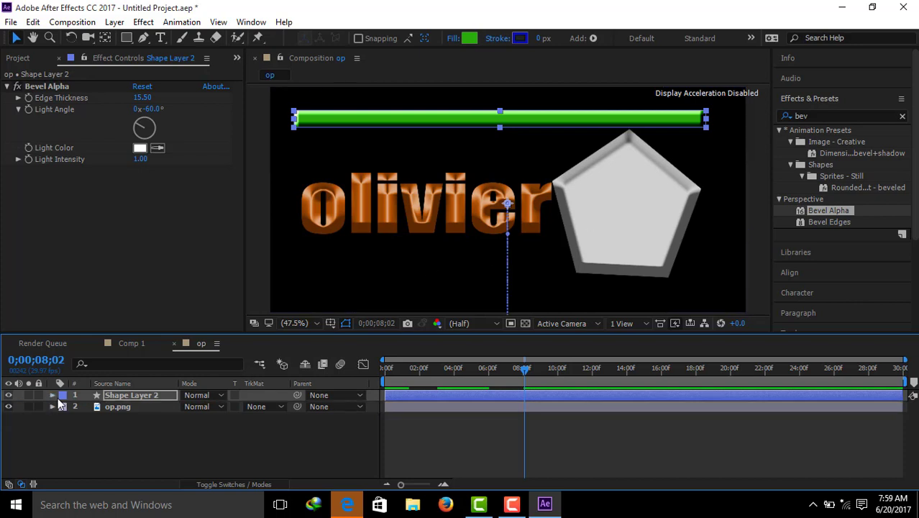
Step: Add a new shape layer and place it between Shape Layer 2 and op.png in the layer stack
right_click(133, 437)
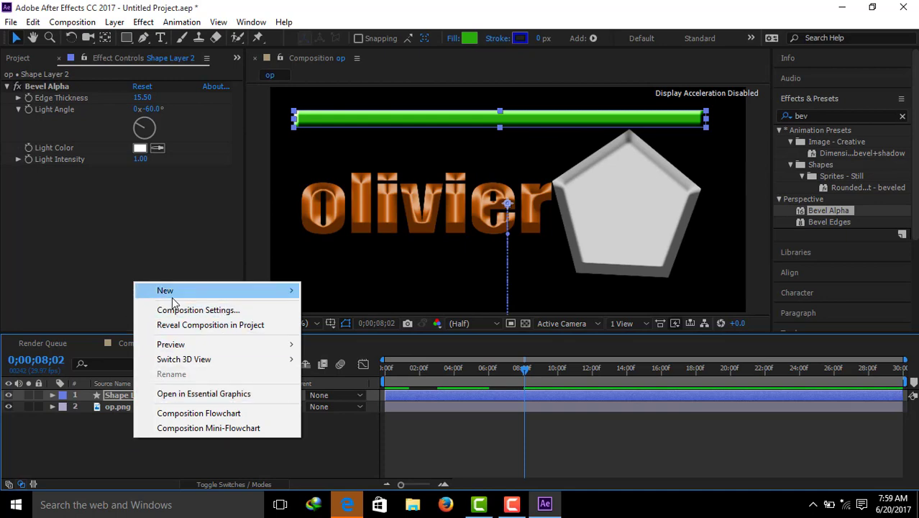
mouse_move(166, 291)
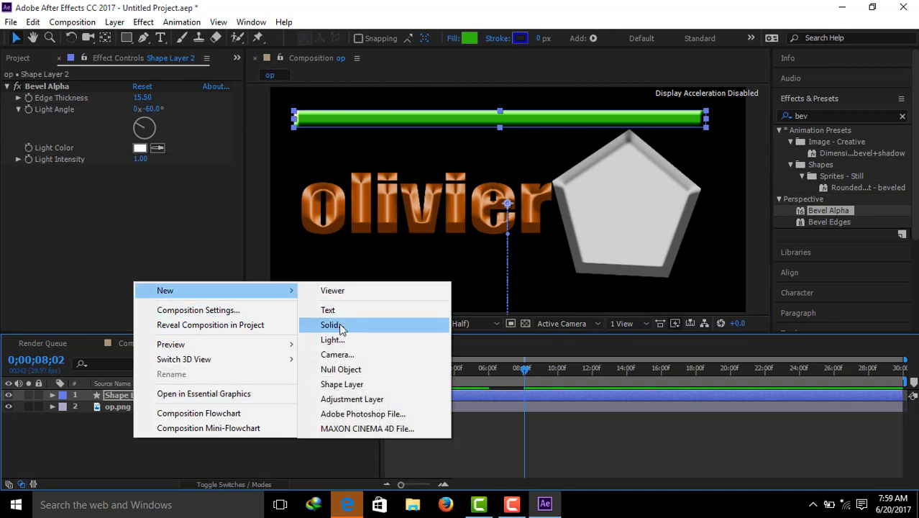
click(340, 387)
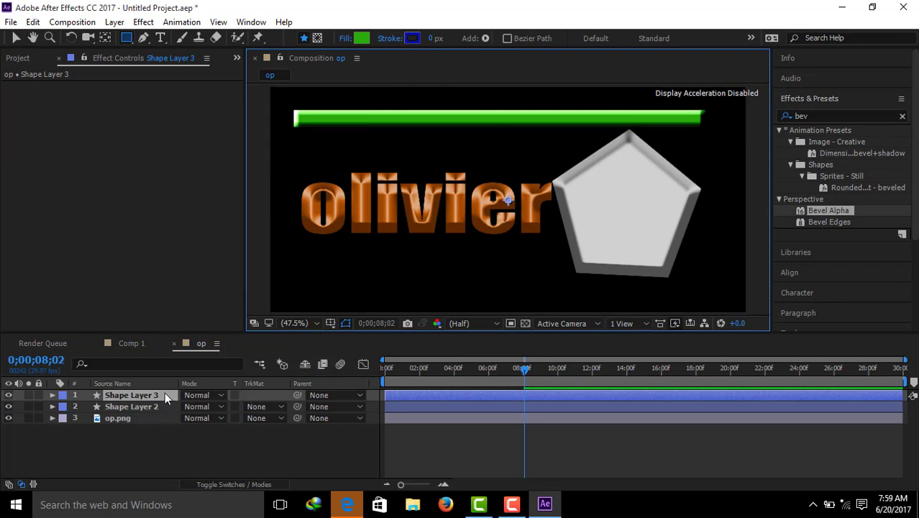
drag(161, 394, 161, 412)
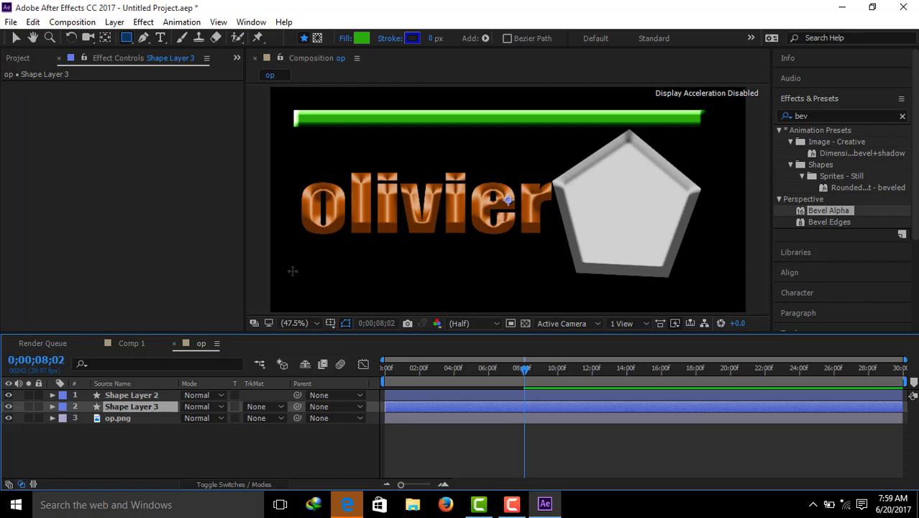
Step: Draw a large green rectangle on Shape Layer 3, extending above the frame and slightly wider than it, and lower it to the bar's top edge
click(316, 323)
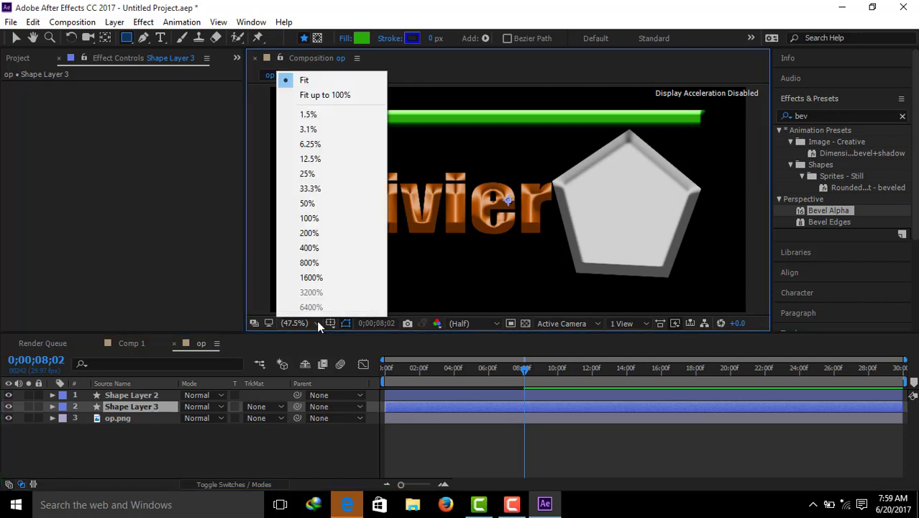
click(324, 175)
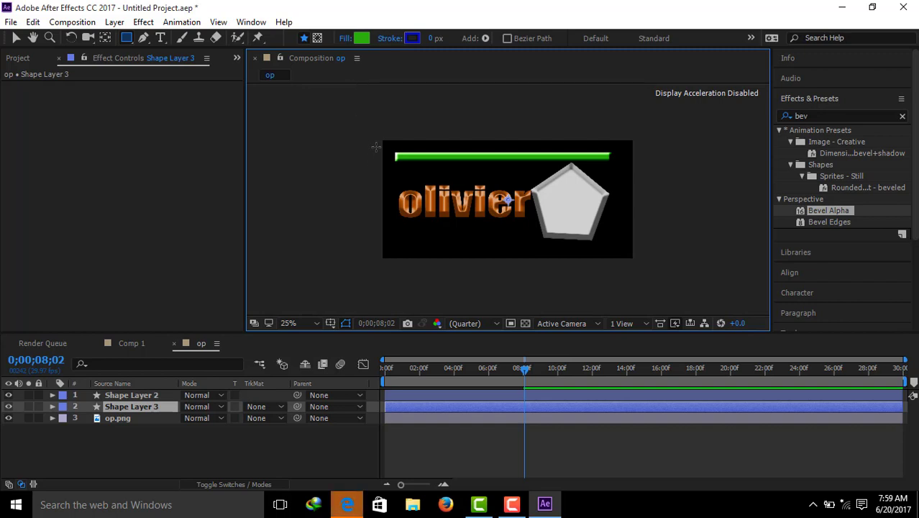
mouse_move(374, 147)
mouse_down()
mouse_move(372, 90)
mouse_move(385, 63)
mouse_move(635, 61)
mouse_up()
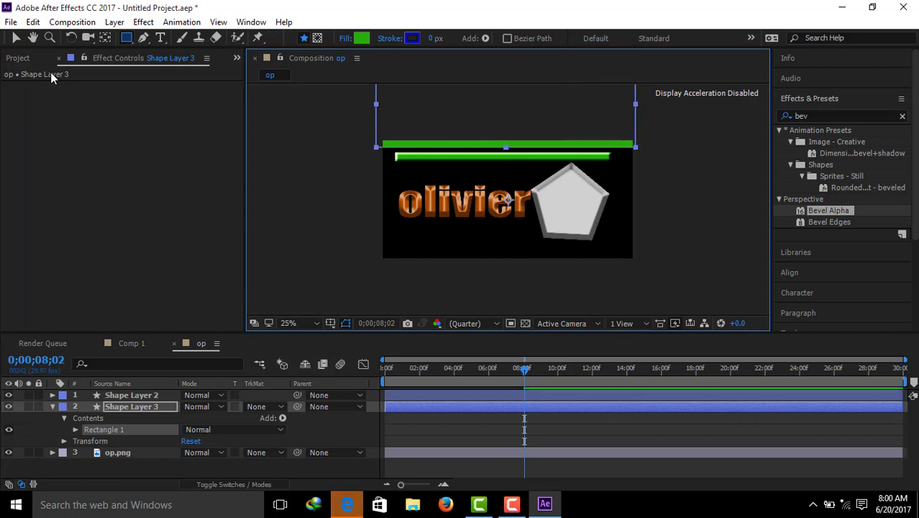
click(15, 38)
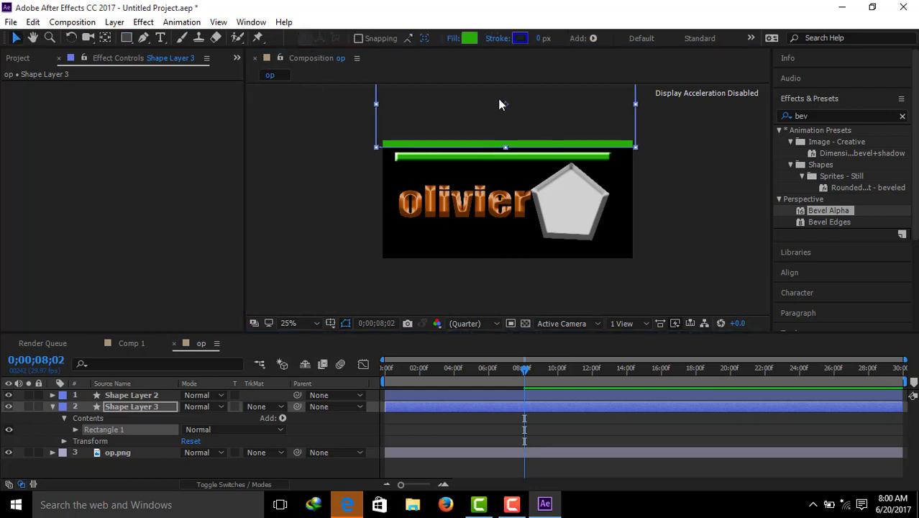
drag(499, 104, 506, 108)
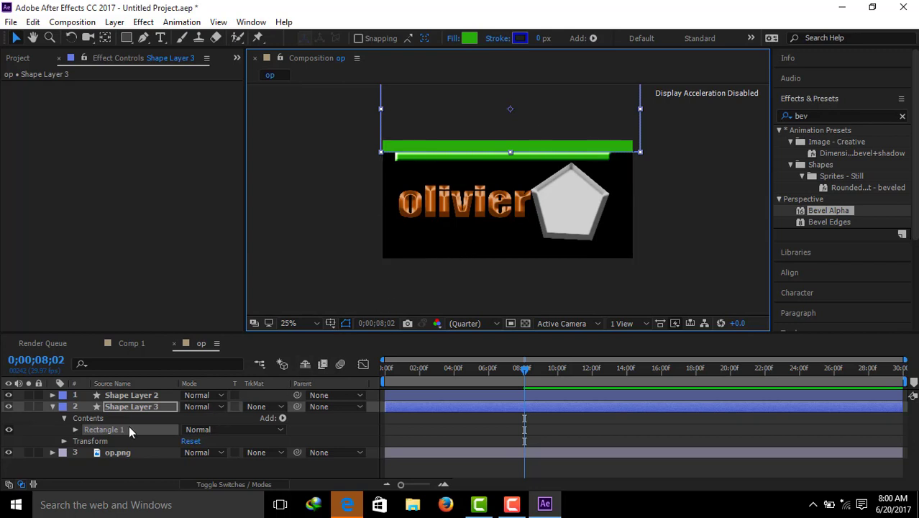
click(53, 408)
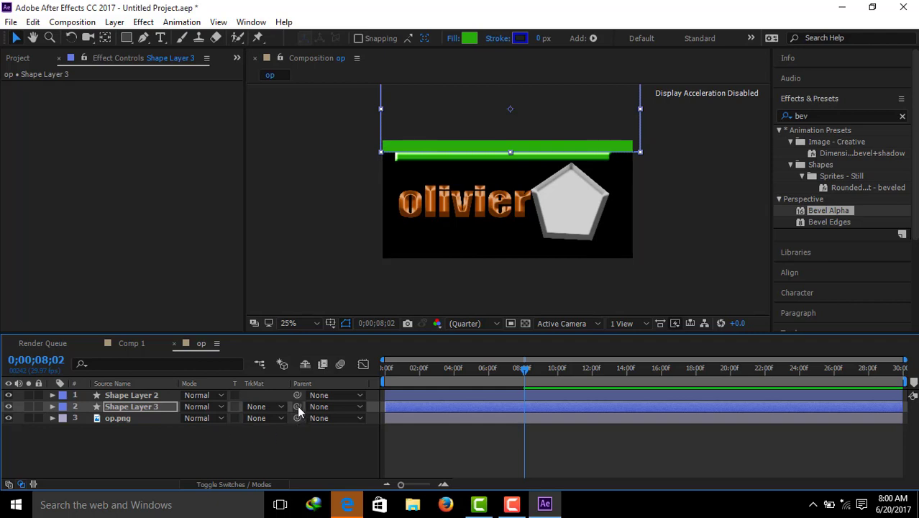
Step: Parent Shape Layer 3 to Shape Layer 2 and preview the animation from the start
drag(298, 410, 152, 400)
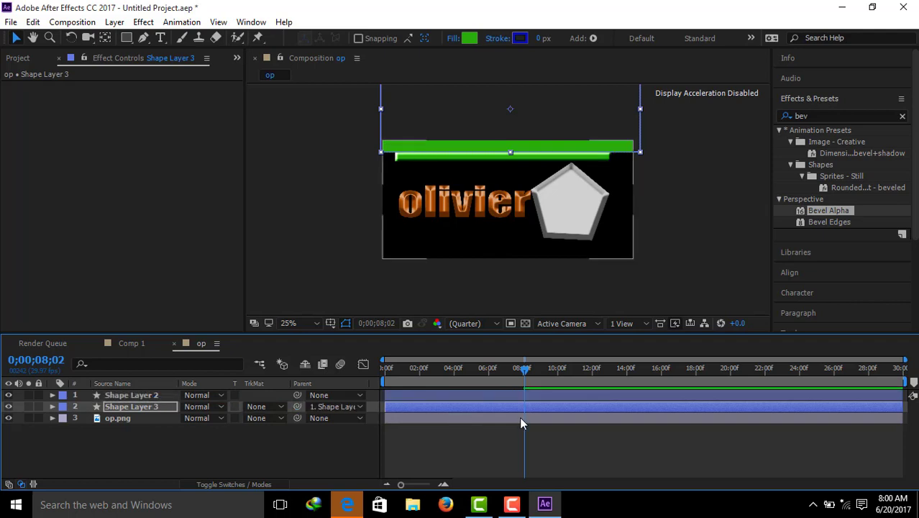
click(523, 372)
drag(523, 371, 384, 359)
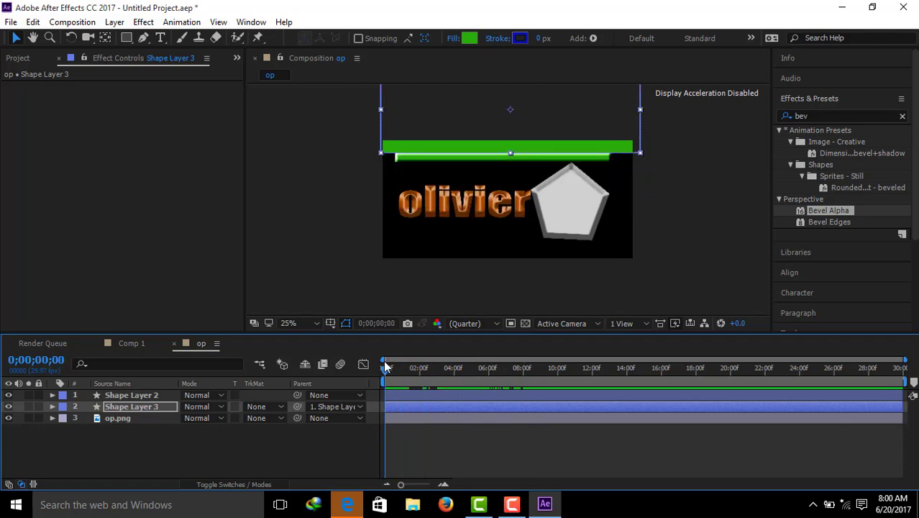
key(space)
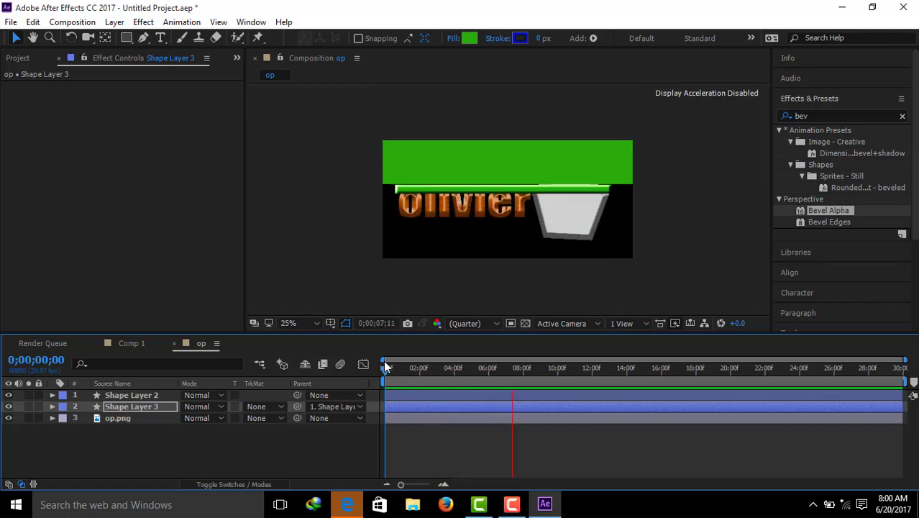
key(space)
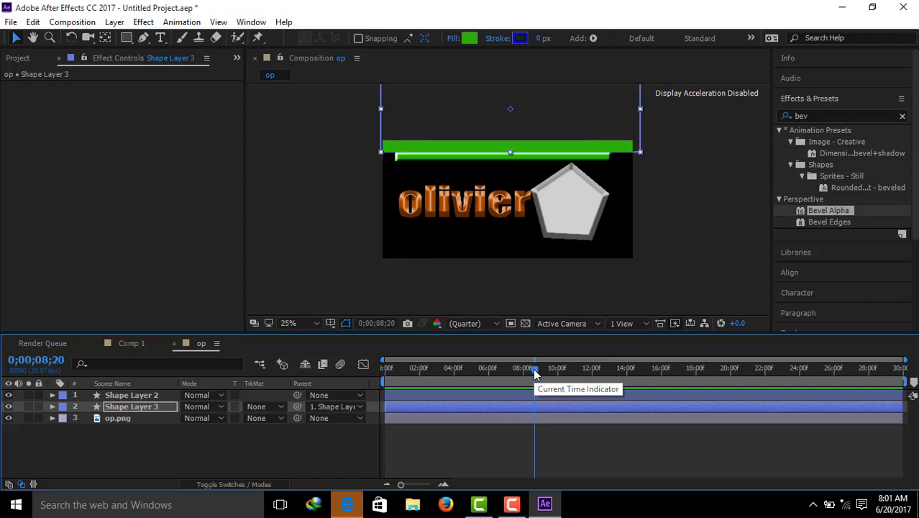
Step: Set the track matte of op.png to Luma Matte "Shape Layer 3", with the time at 0;00;00;00
drag(536, 373, 383, 364)
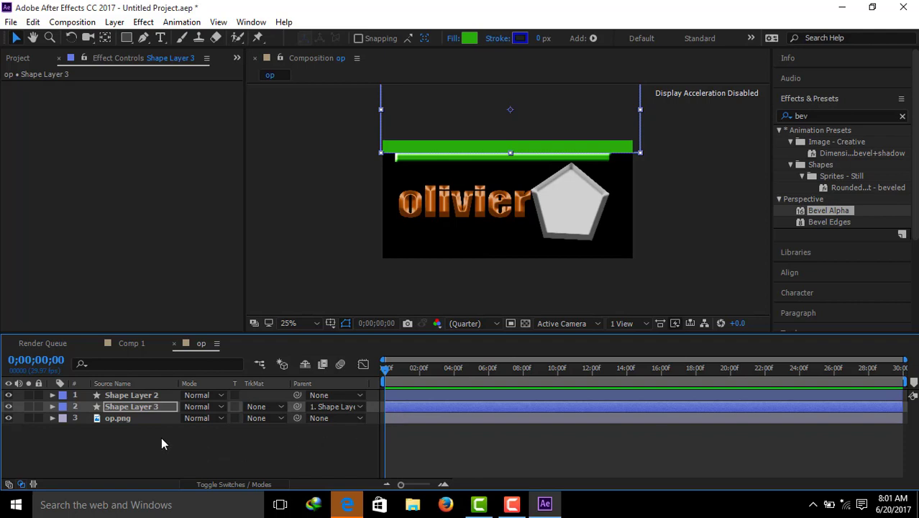
click(136, 417)
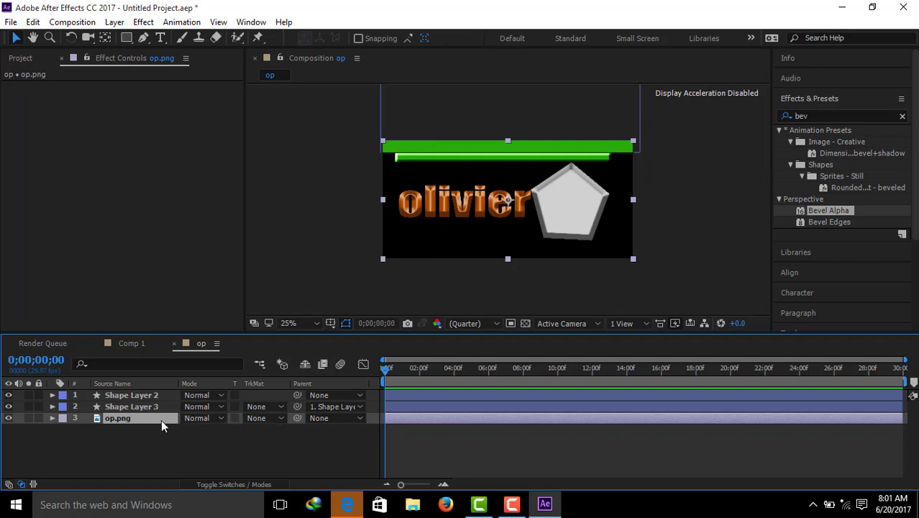
click(281, 418)
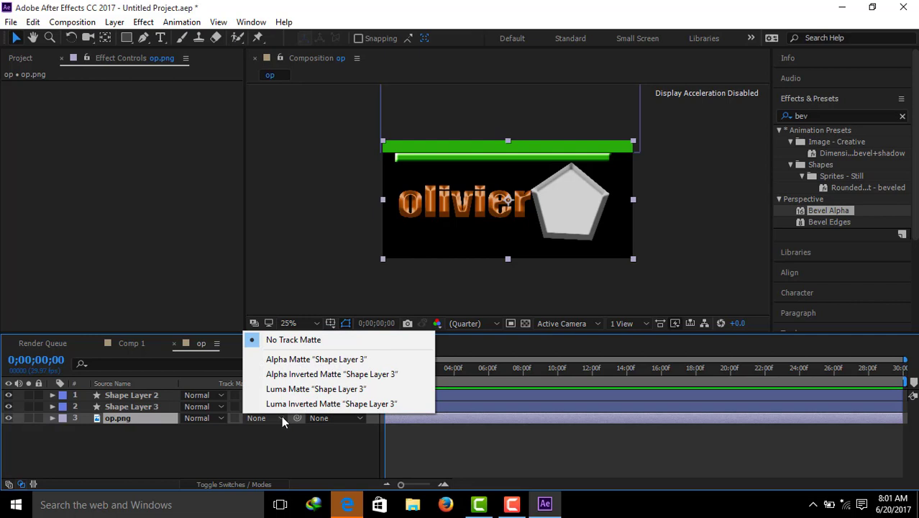
click(297, 389)
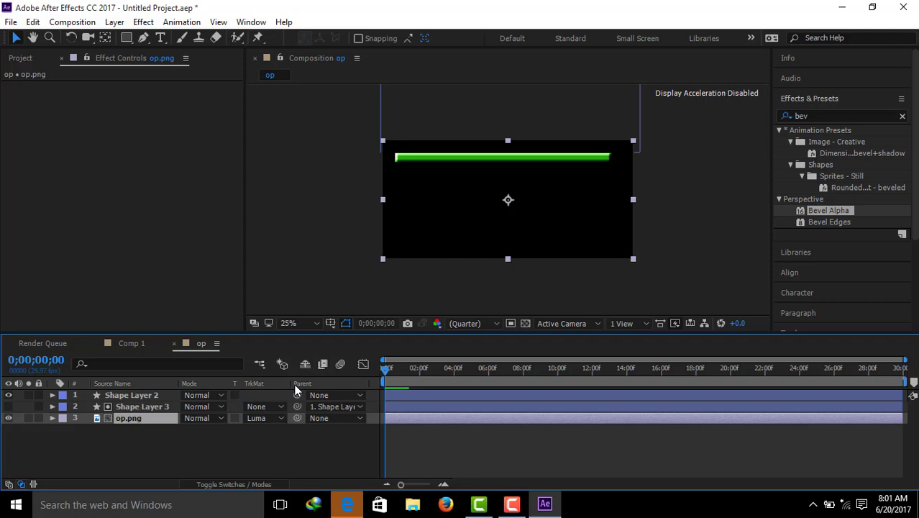
Step: Play the matted logo reveal twice from the beginning to check how op.png appears and disappears with the bar
key(space)
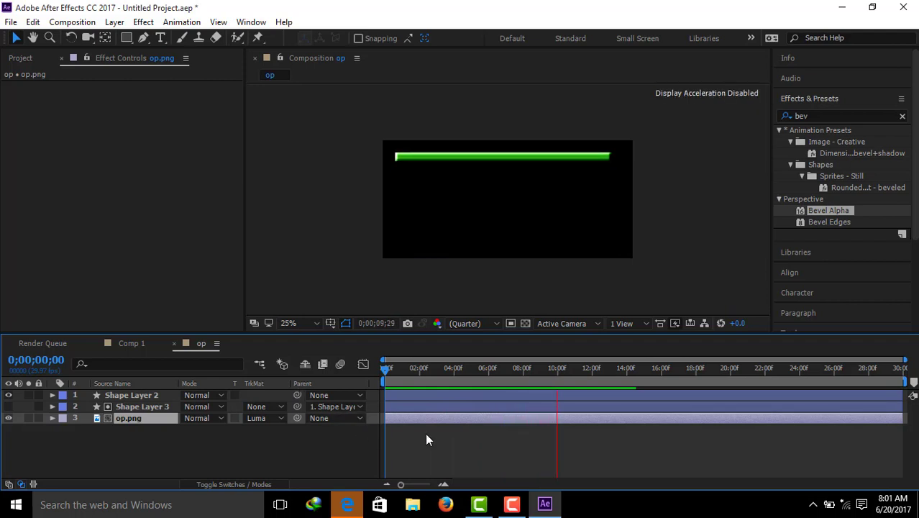
click(536, 431)
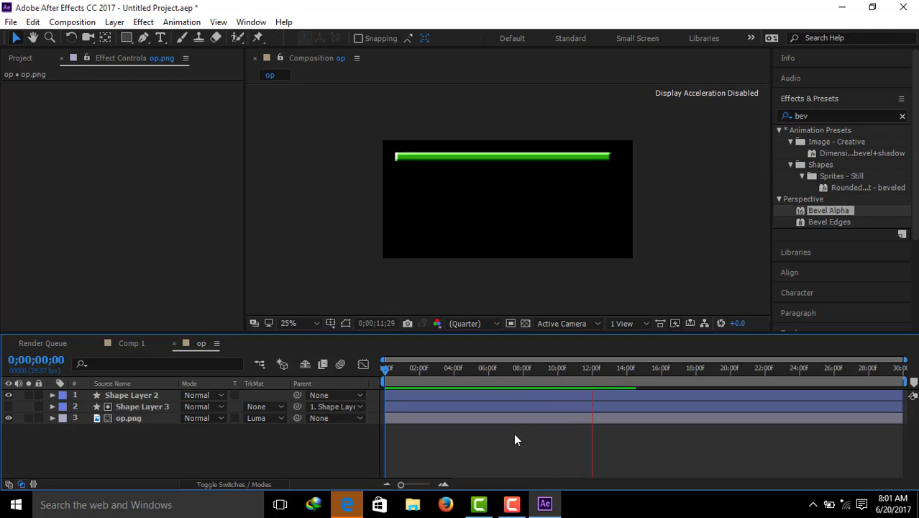
key(space)
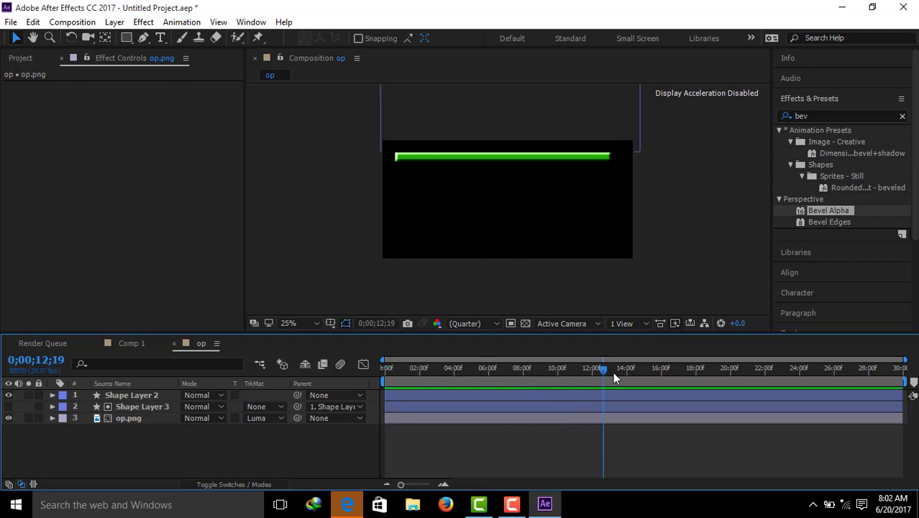
drag(602, 369, 383, 366)
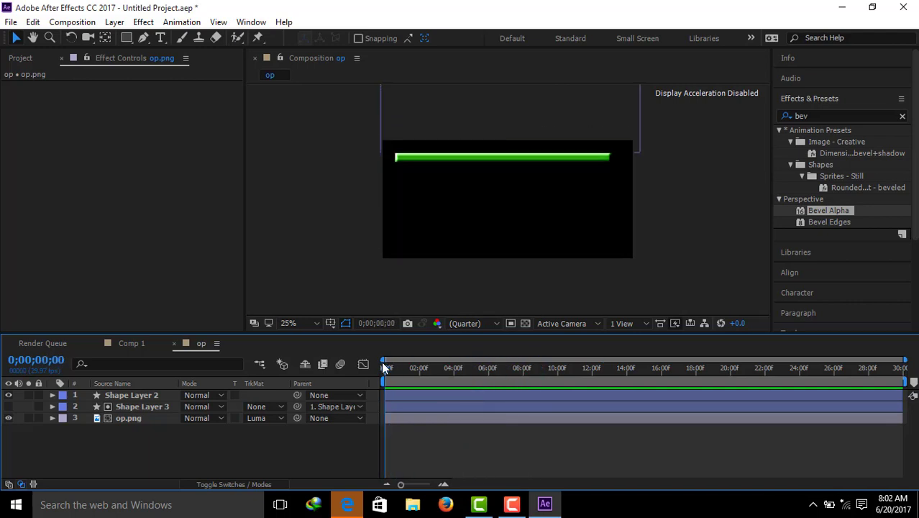
key(space)
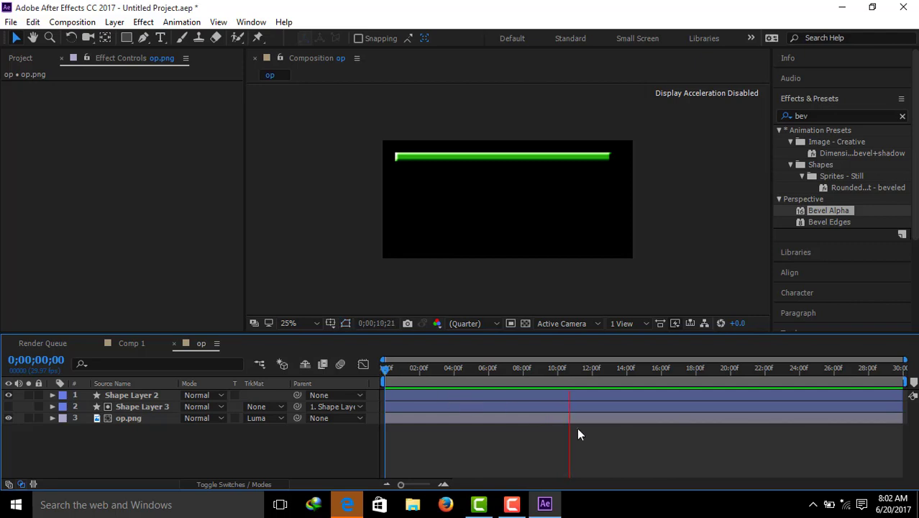
key(space)
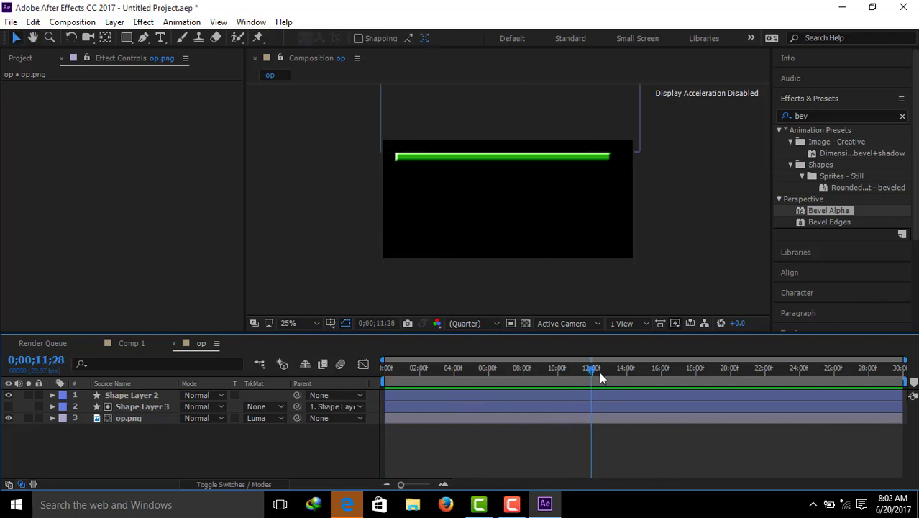
Step: Move the current time to 0;00;02;20, select op.png and fit the composition in the viewer
drag(593, 374, 430, 371)
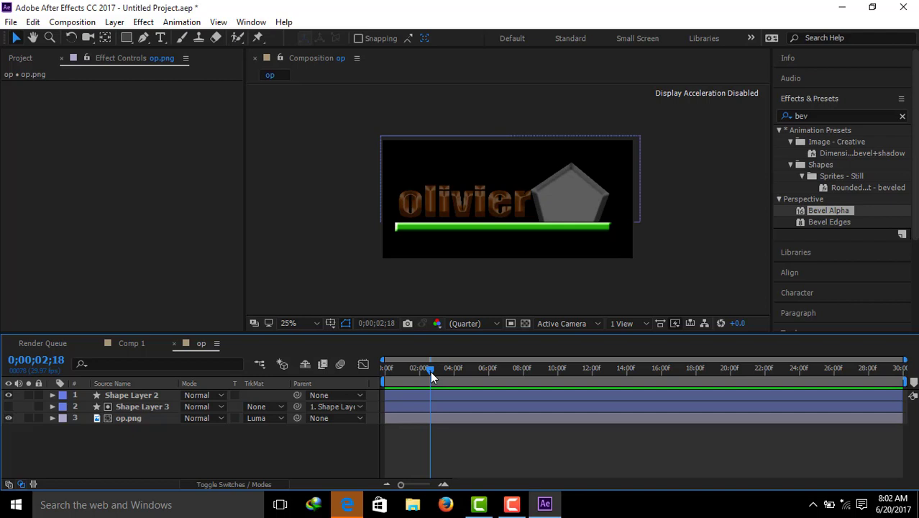
click(140, 421)
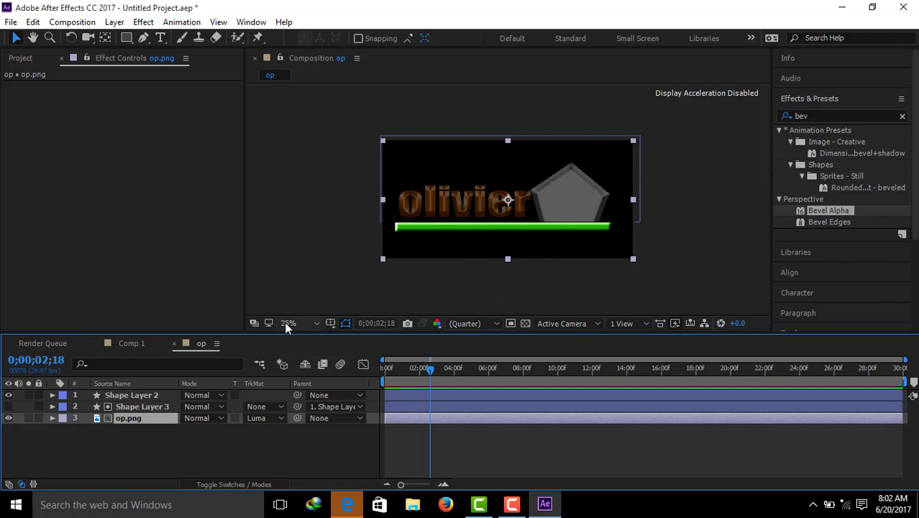
click(313, 321)
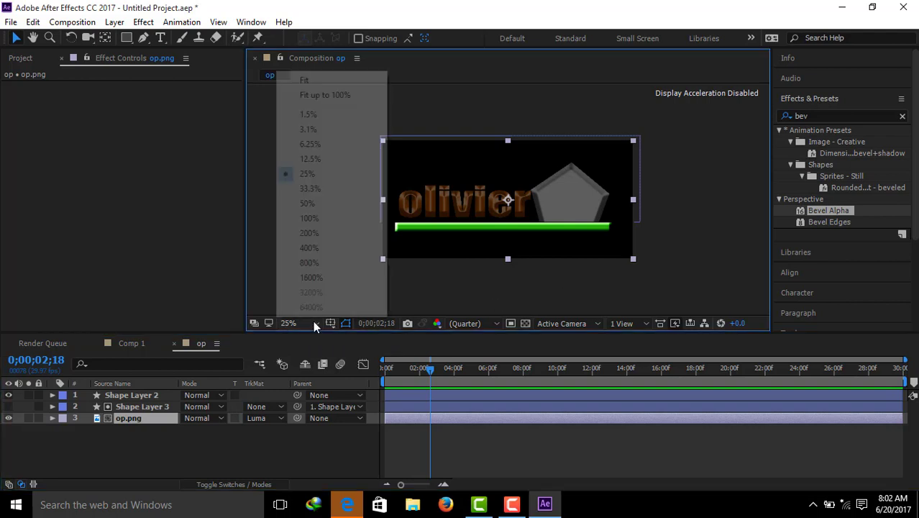
click(315, 81)
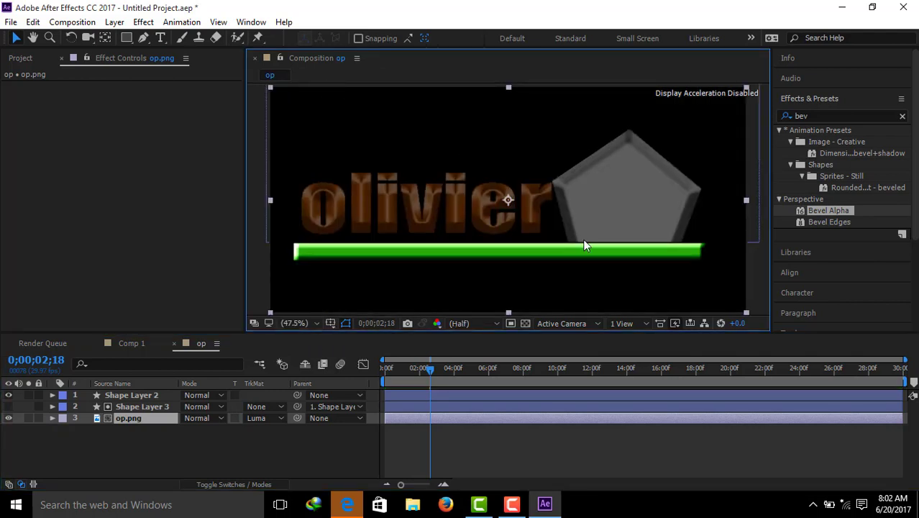
mouse_move(430, 369)
mouse_down()
mouse_move(392, 370)
mouse_move(462, 370)
mouse_move(383, 354)
mouse_move(446, 355)
mouse_move(406, 351)
mouse_move(430, 353)
mouse_up()
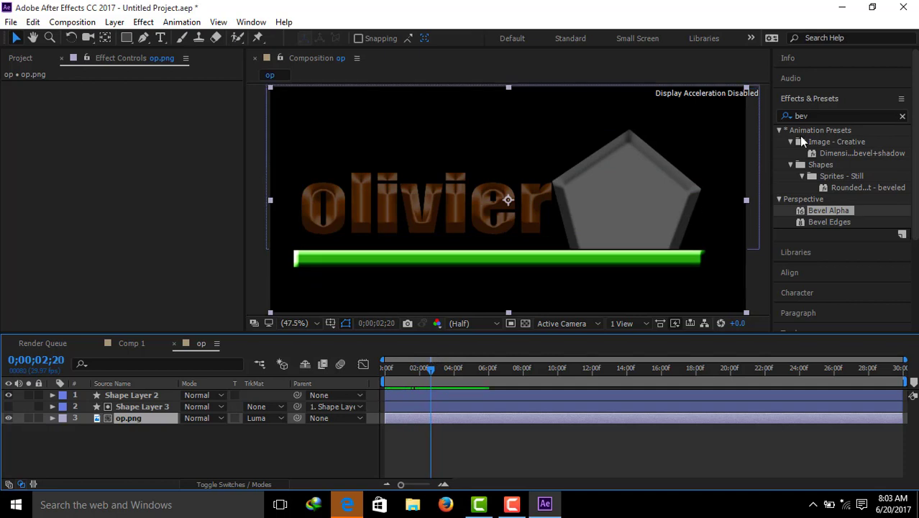
Step: Search the effects for "cc light" and apply CC Light Sweep to op.png
click(810, 116)
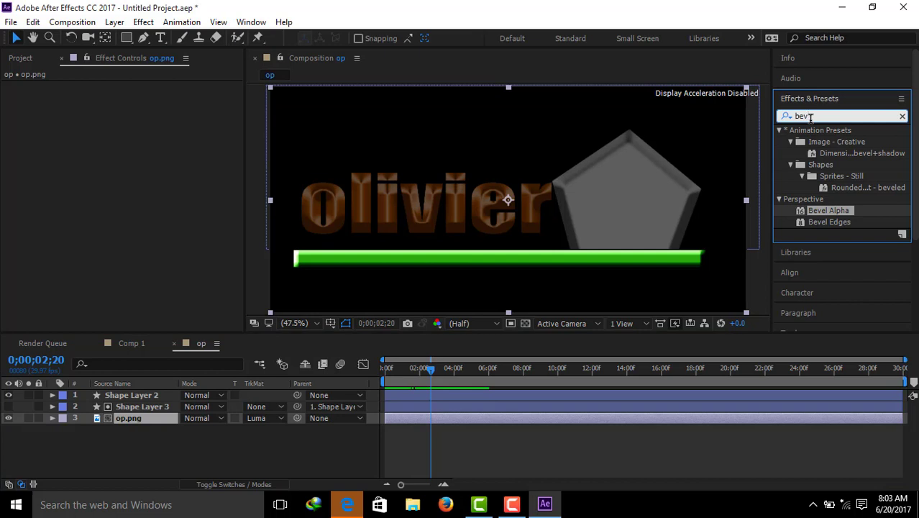
key(BackSpace)
key(BackSpace)
key(BackSpace)
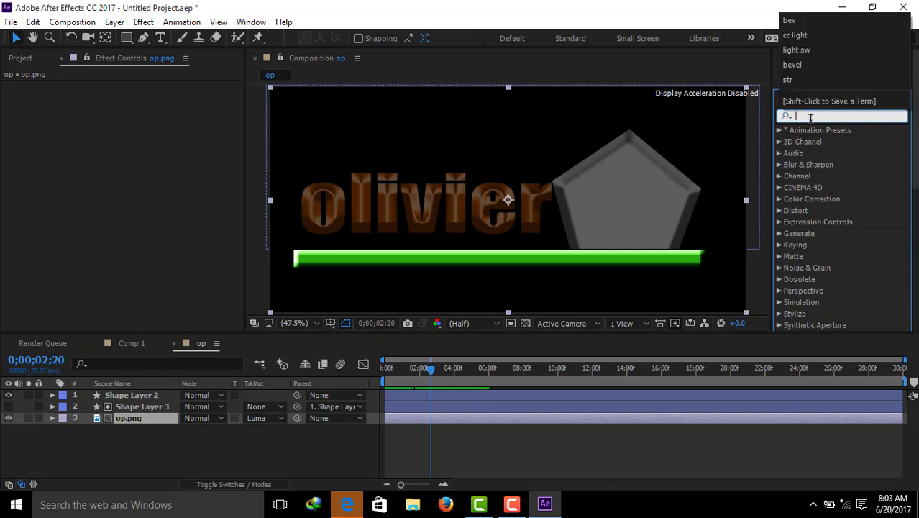
text(l)
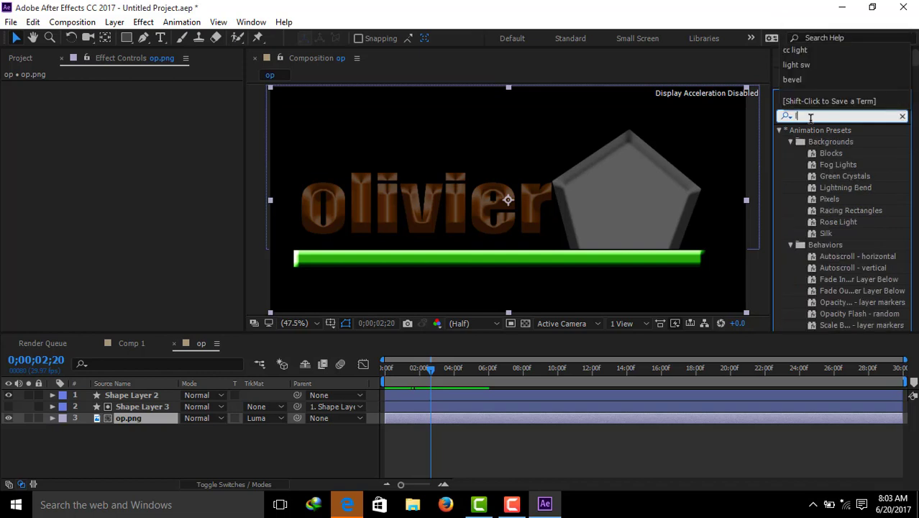
key(BackSpace)
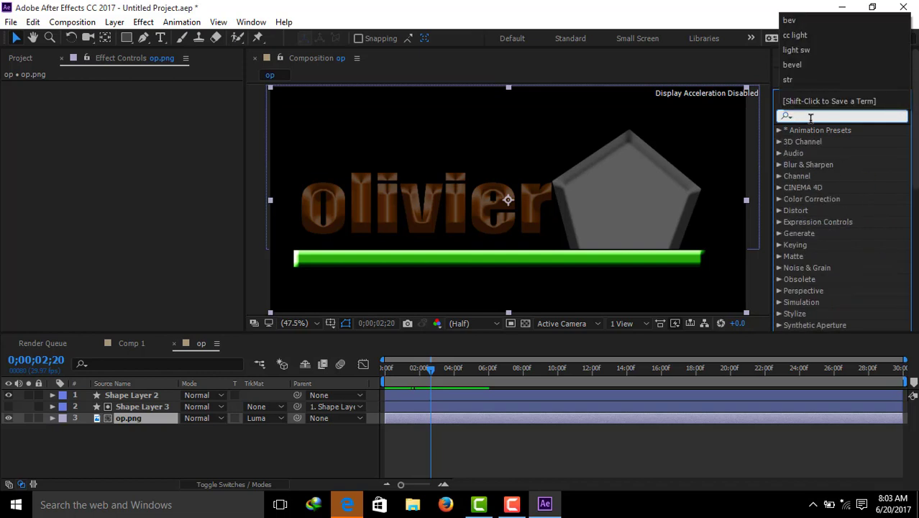
text(cc)
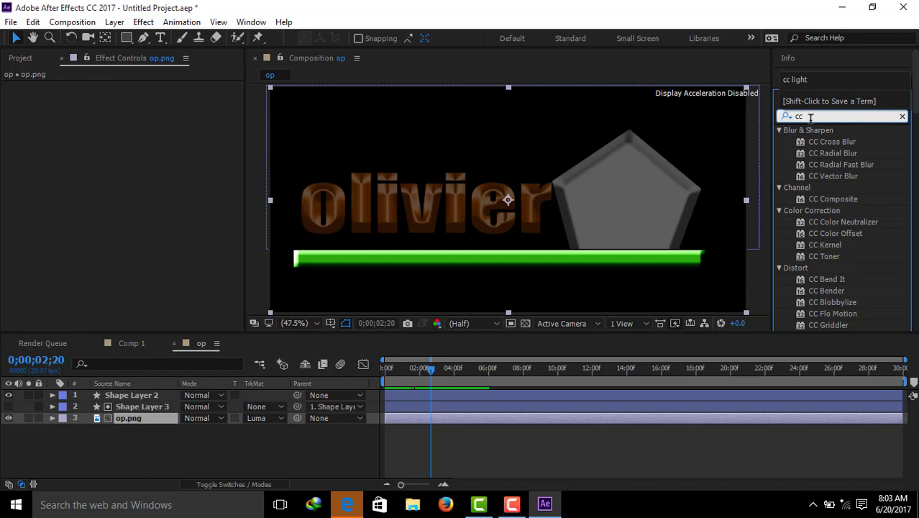
key(BackSpace)
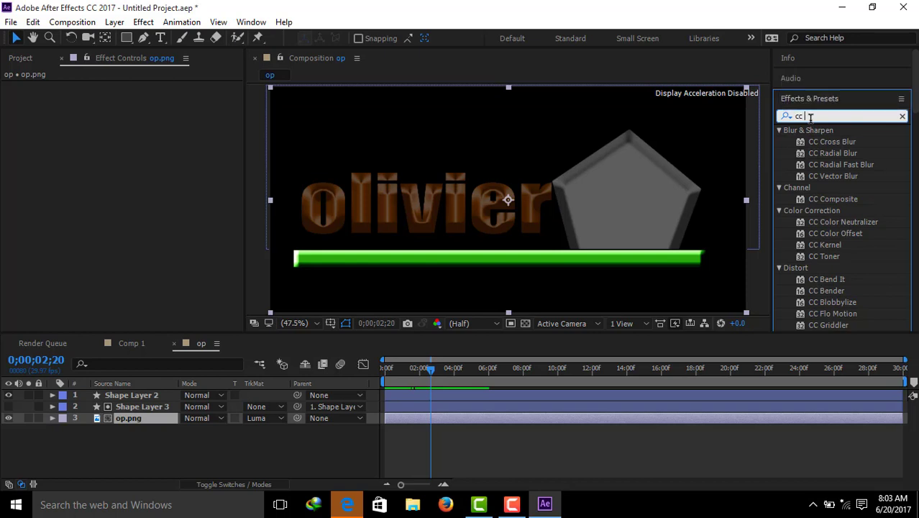
text(light)
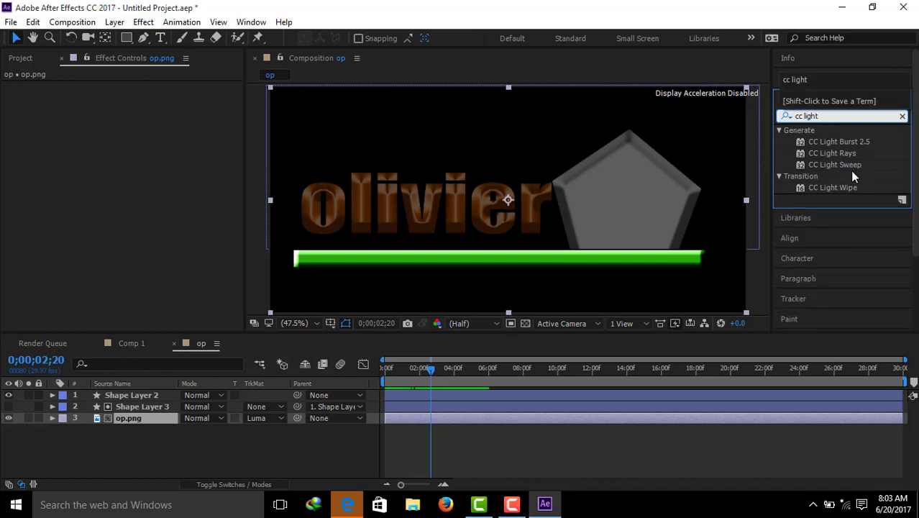
drag(849, 164, 151, 419)
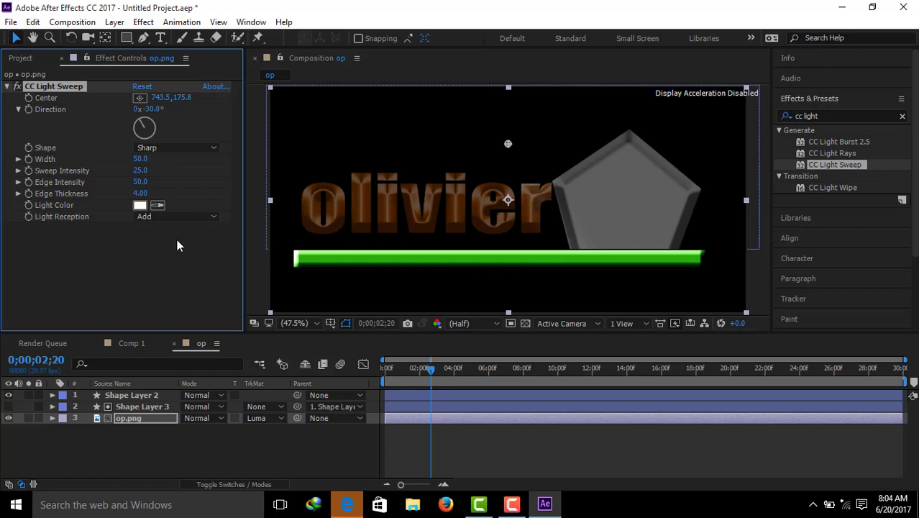
Step: Set the light sweep's Light Color to bright green, hex 30E905
click(140, 205)
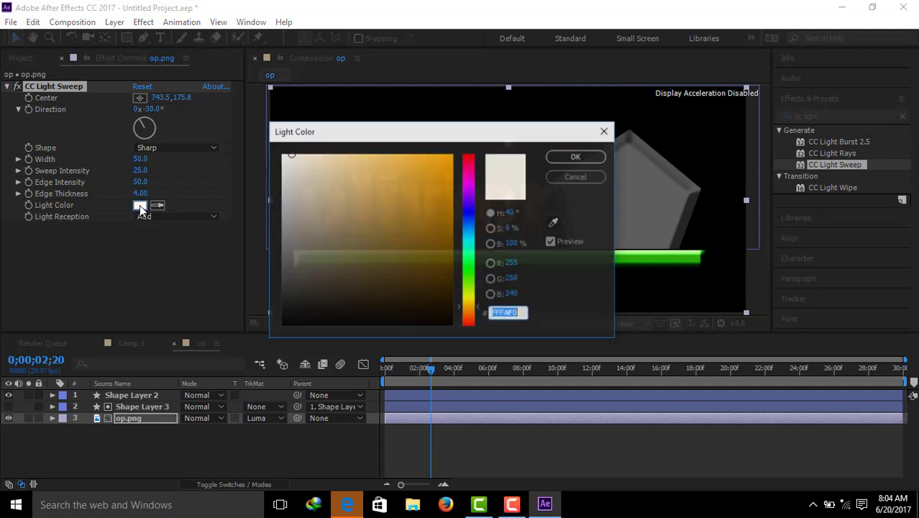
click(469, 270)
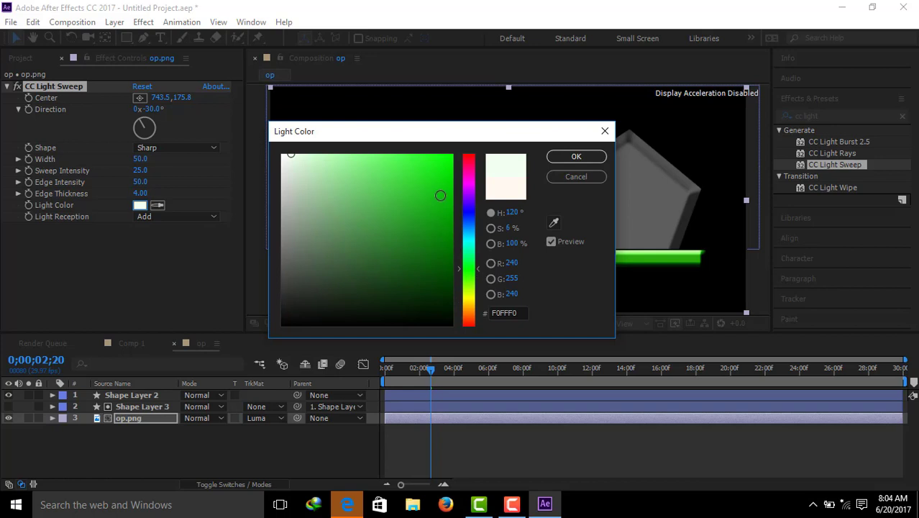
click(469, 274)
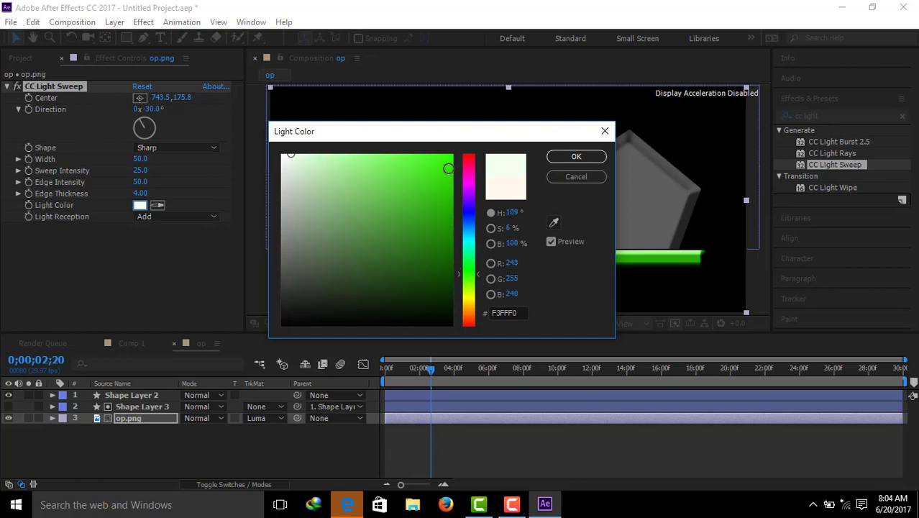
click(448, 168)
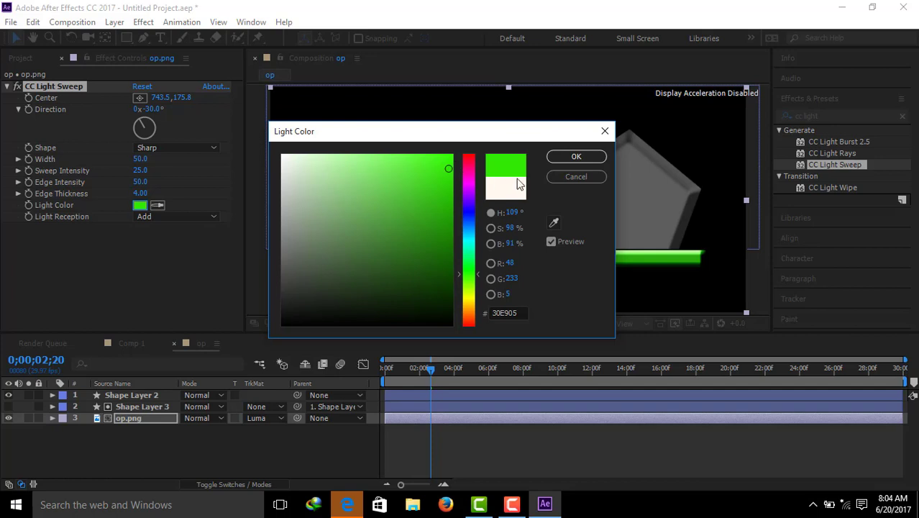
click(568, 155)
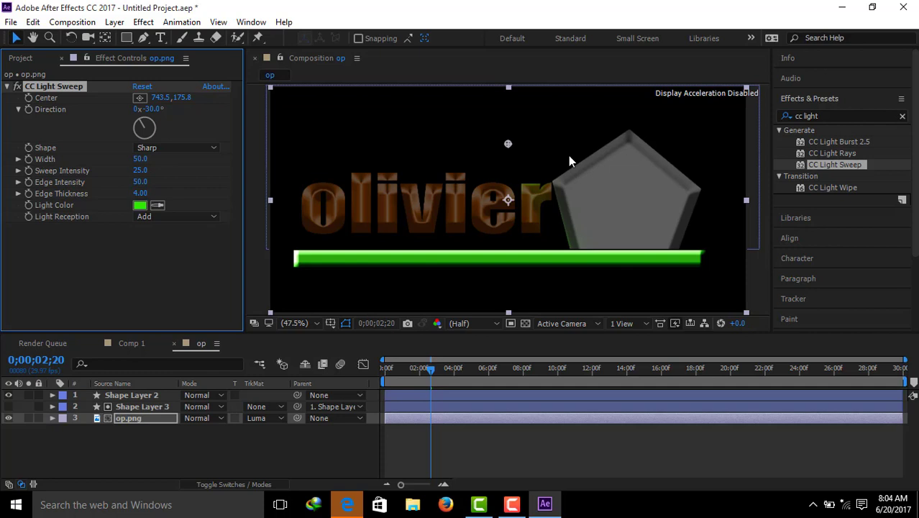
Step: Set the light sweep's Sweep Intensity to 500, Edge Intensity to 58, Edge Thickness to 11.30 and Width to 122
click(140, 170)
drag(140, 170, 362, 155)
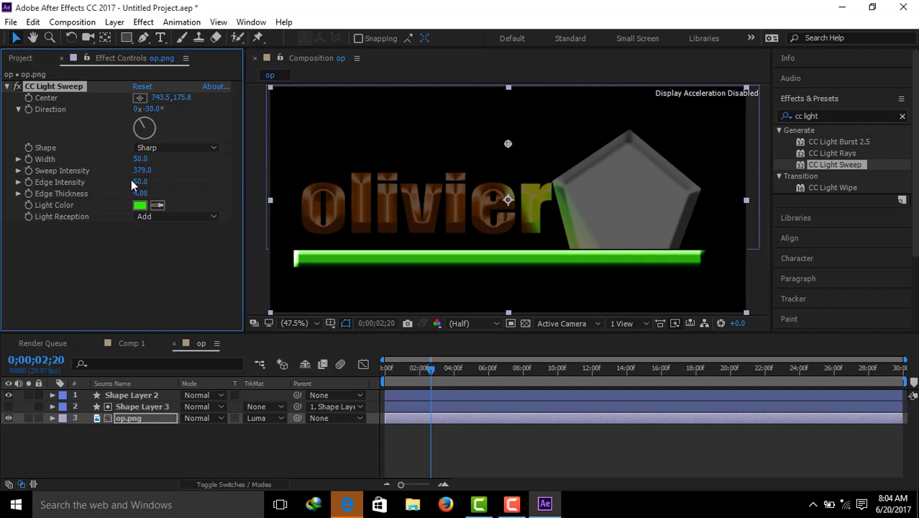
drag(134, 182, 237, 169)
drag(147, 187, 133, 182)
drag(146, 195, 195, 193)
drag(139, 159, 192, 164)
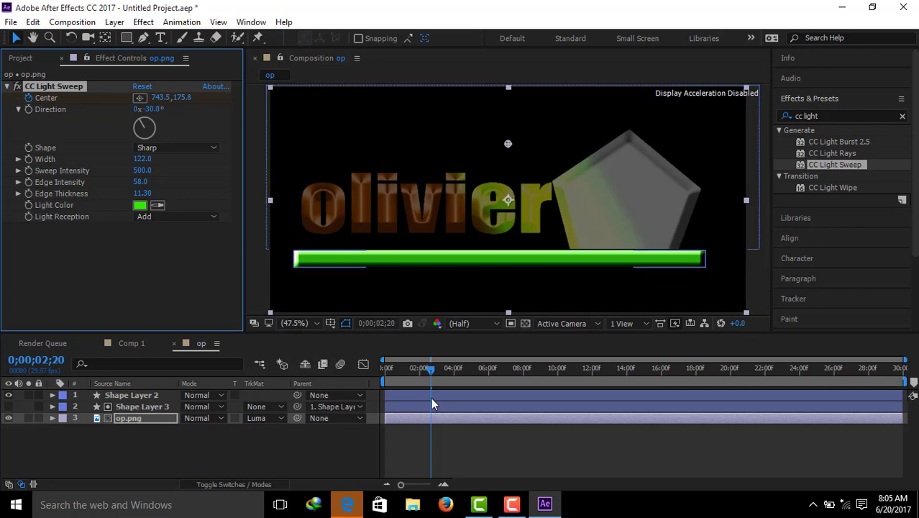
Step: Keyframe the light sweep's Center at -16.5, 175.8 at 0;00;04;08 and at 958.5, 175.8 at 0;00;06;20
drag(432, 366, 461, 371)
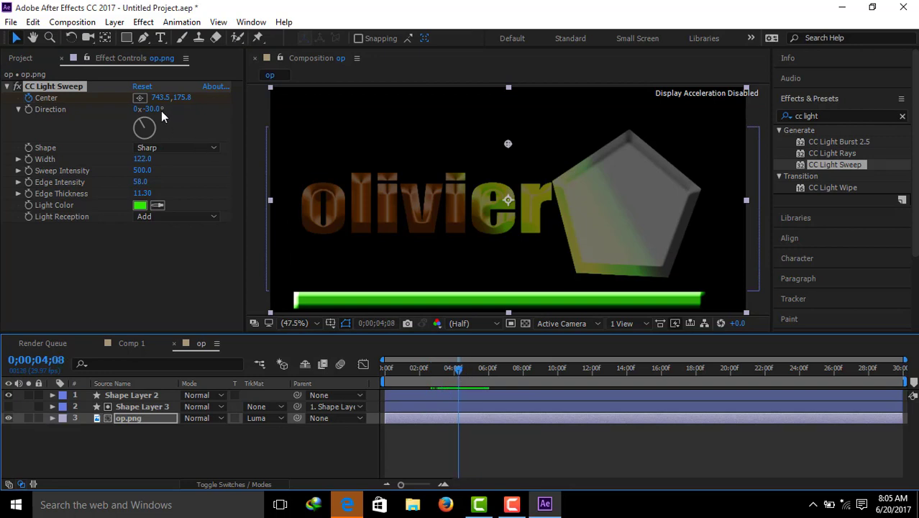
drag(162, 100, 80, 100)
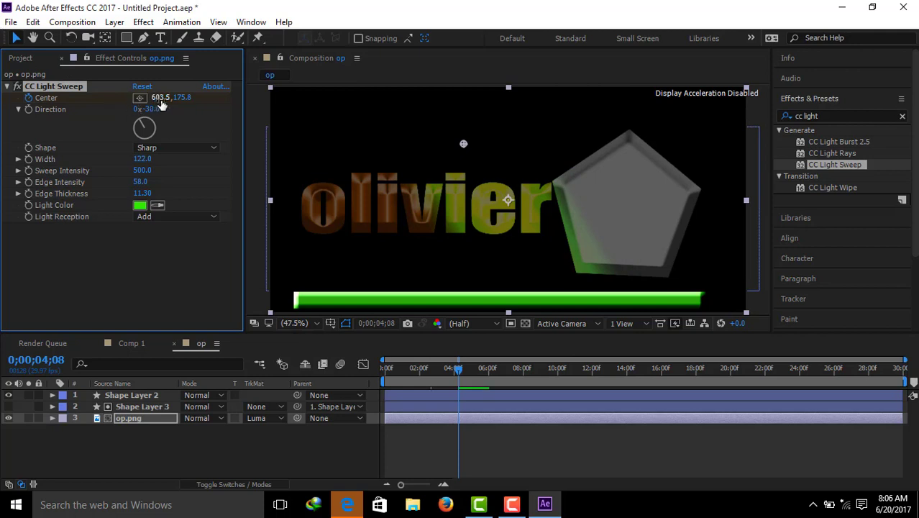
drag(164, 98, 12, 97)
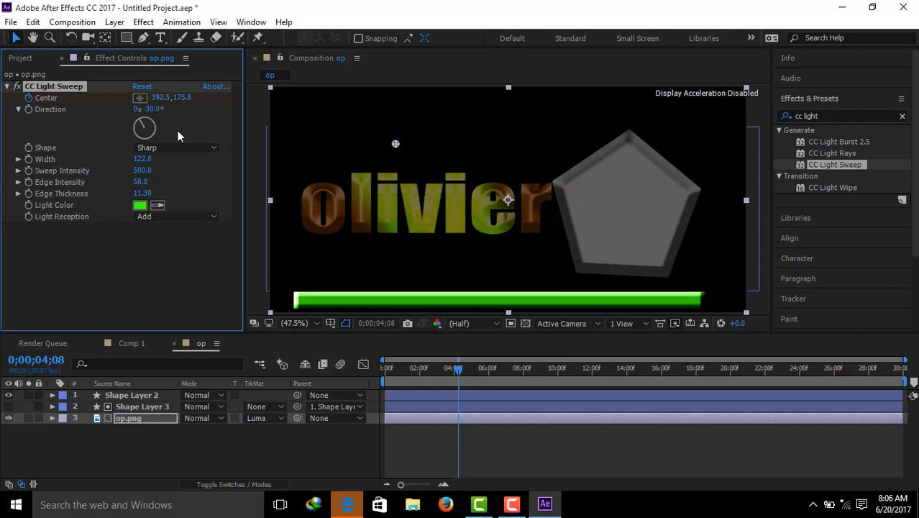
drag(161, 98, 6, 97)
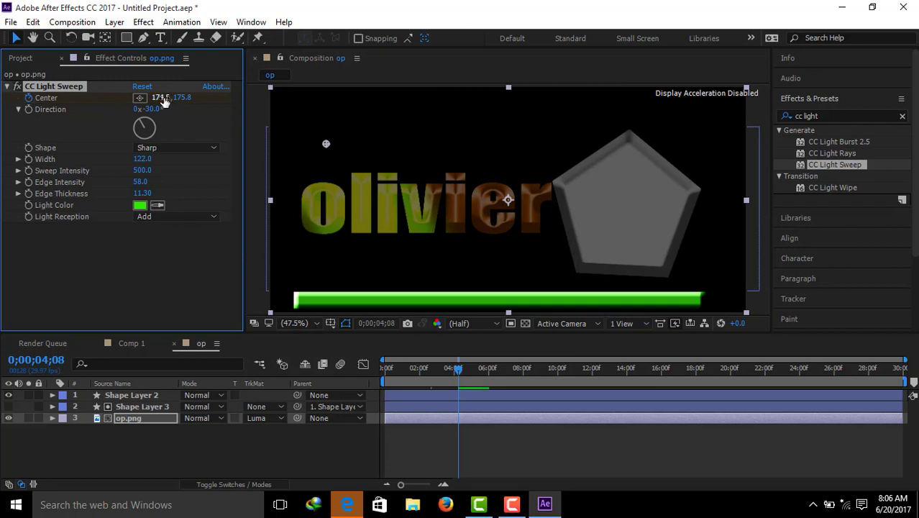
drag(158, 97, 53, 97)
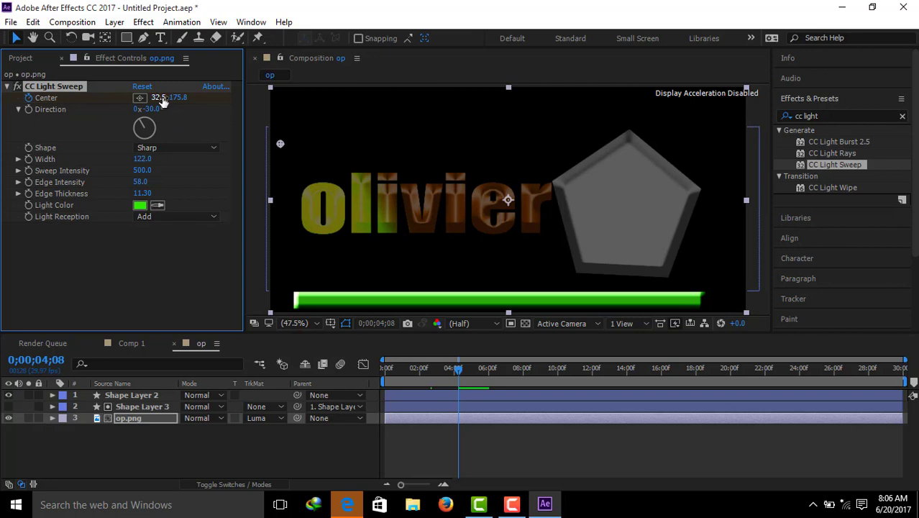
drag(162, 98, 127, 98)
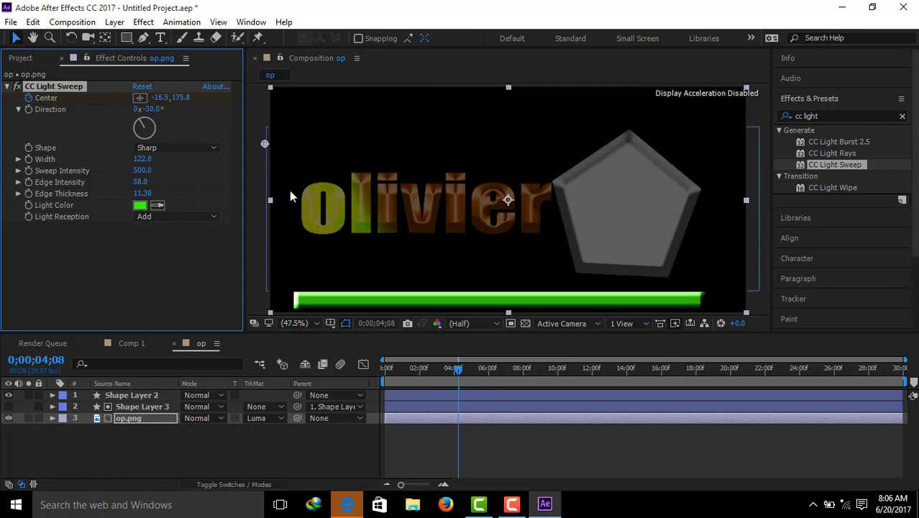
drag(458, 371, 502, 376)
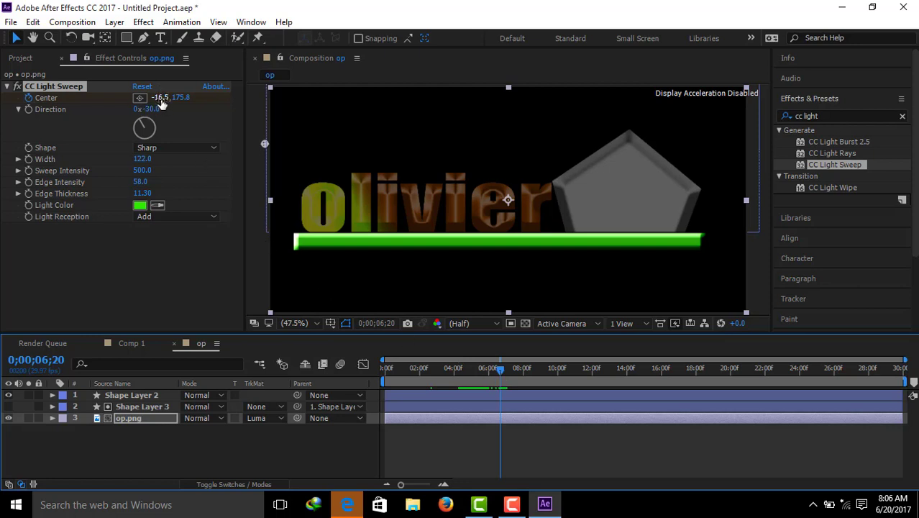
drag(161, 103, 811, 96)
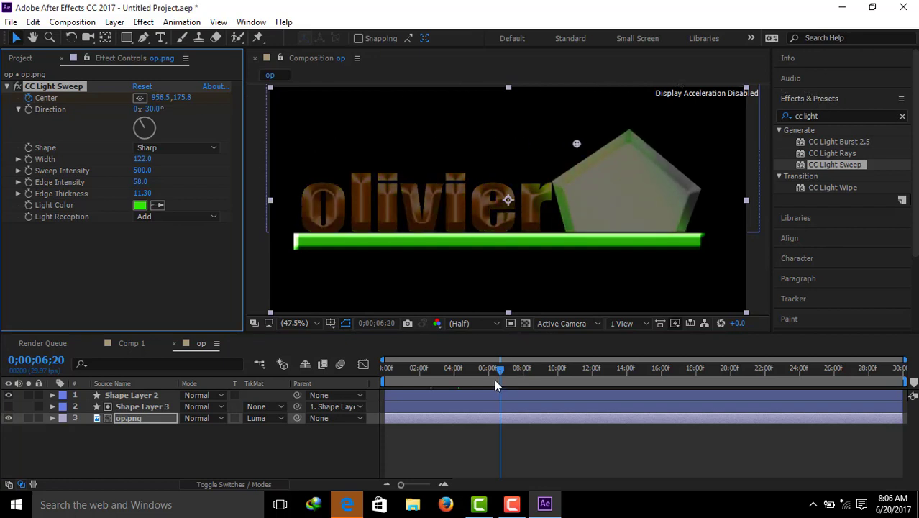
Step: Move the current time to 0;00;07;04 and keyframe the light sweep's Center at -64.5, 175.8
drag(501, 369, 510, 370)
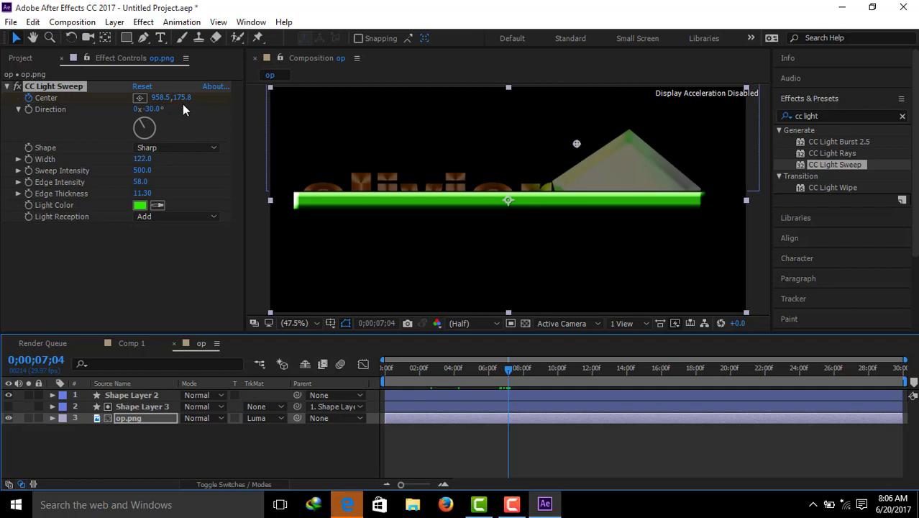
drag(161, 98, 69, 99)
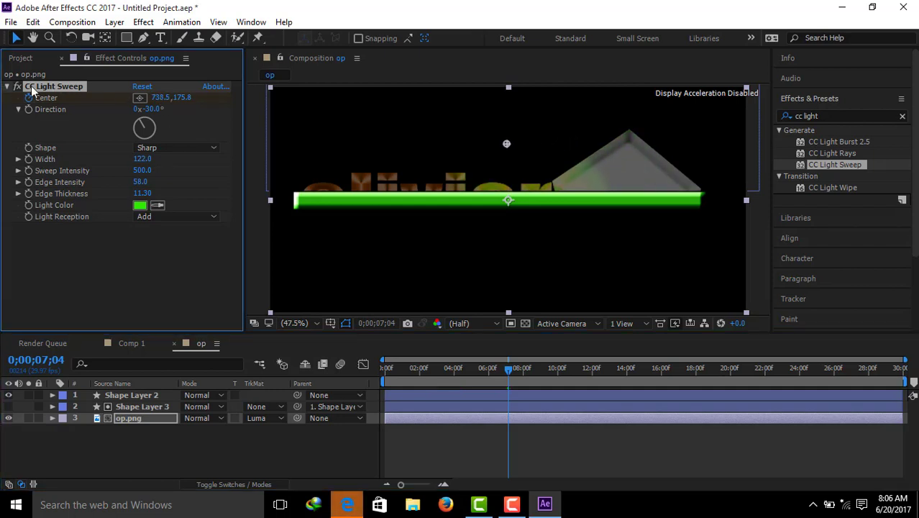
drag(155, 98, 58, 112)
drag(164, 101, 3, 92)
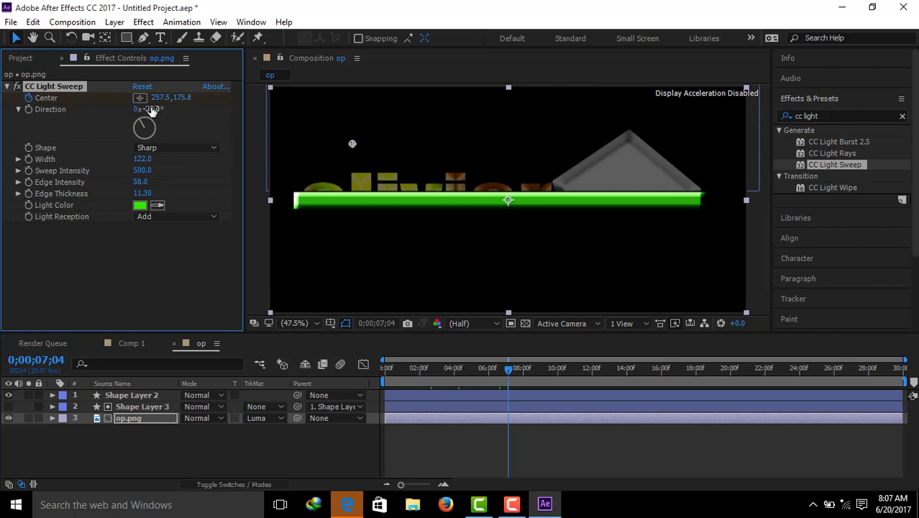
drag(159, 97, 63, 106)
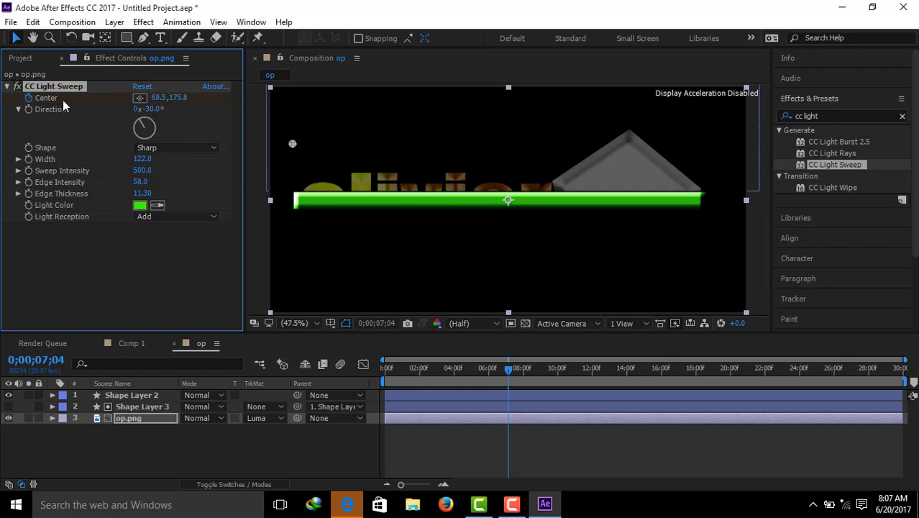
drag(157, 98, 71, 99)
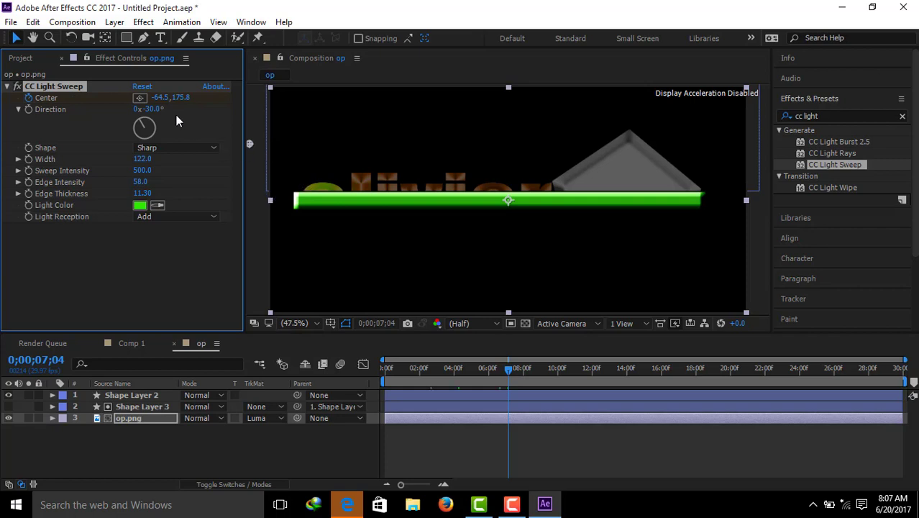
Step: Advance the current time to 0;00;07;05 and keyframe the light sweep's Center at 1534.5, 175.8
drag(507, 368, 508, 370)
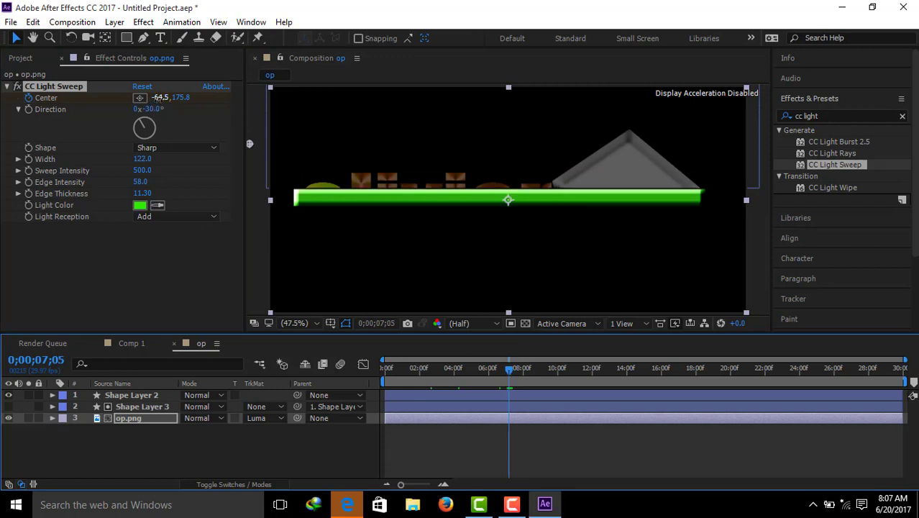
mouse_move(157, 97)
mouse_down()
mouse_move(910, 106)
mouse_move(916, 81)
mouse_up()
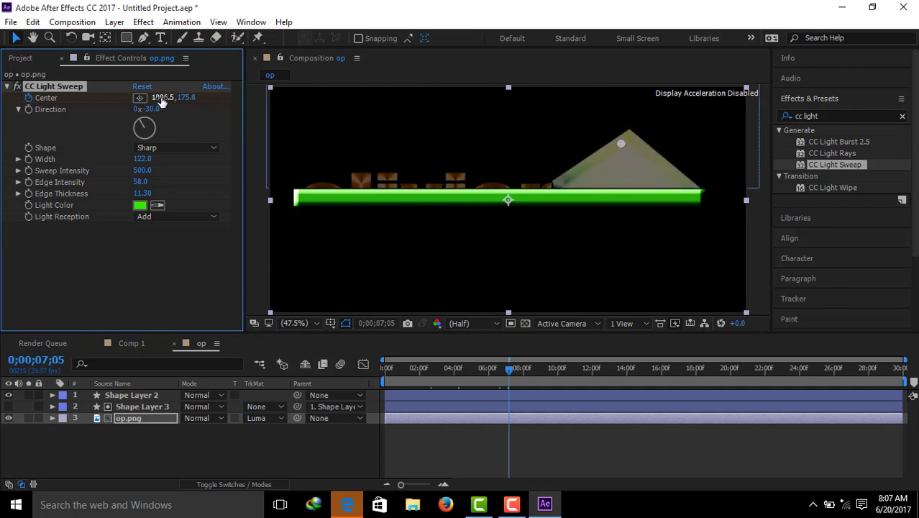
drag(163, 98, 459, 102)
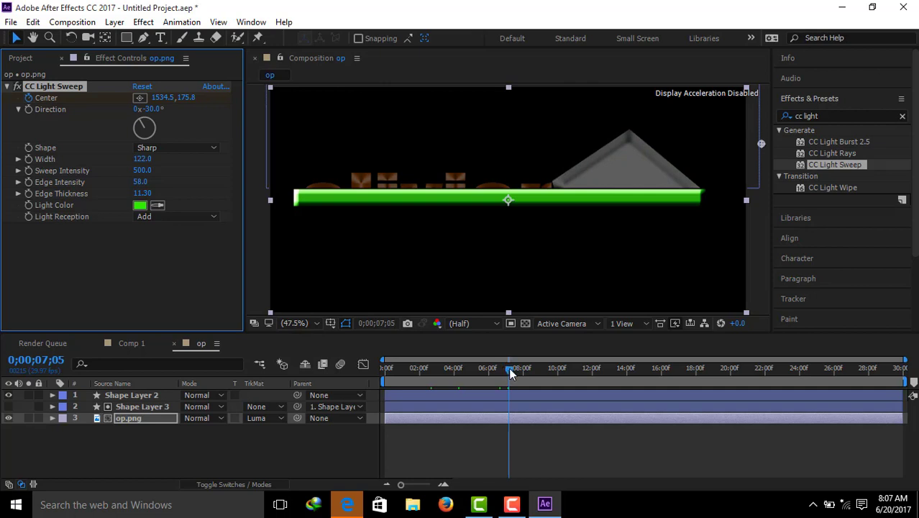
Step: Preview the composition from its first frame to check the moving light sweep
drag(510, 372, 383, 368)
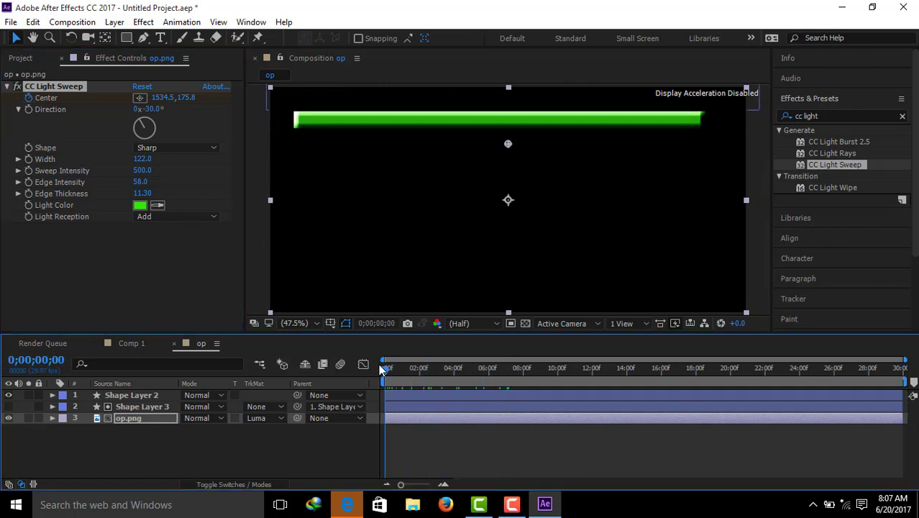
key(space)
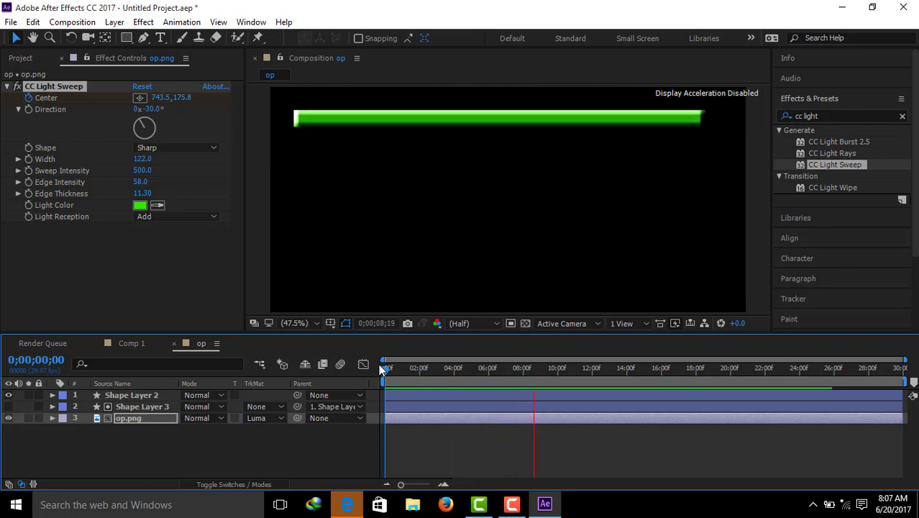
key(space)
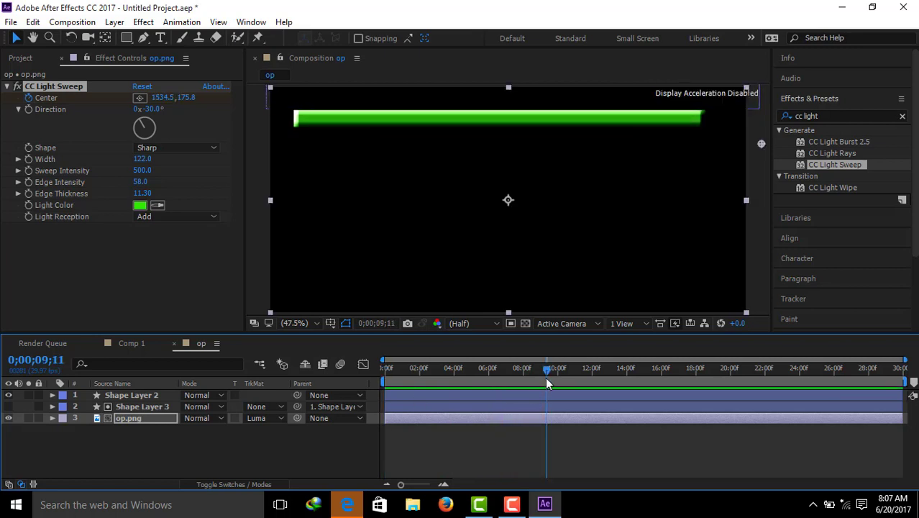
Step: Move the current time to 0;00;05;20 and lower the light sweep's Sweep Intensity to 87
drag(539, 367, 484, 368)
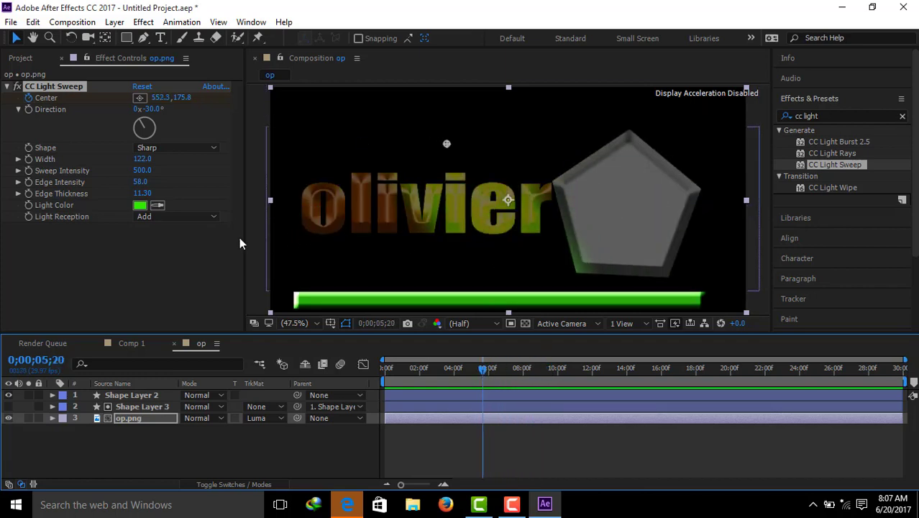
drag(145, 173, 135, 170)
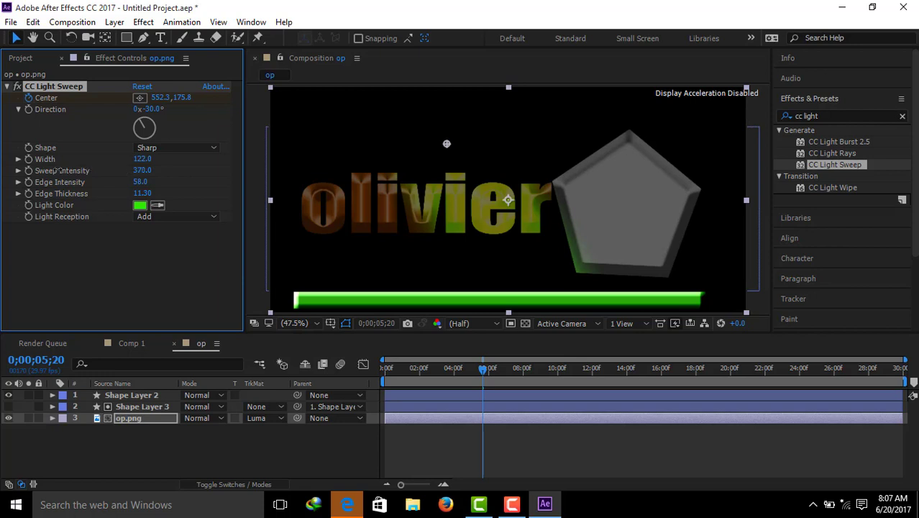
drag(141, 171, 19, 162)
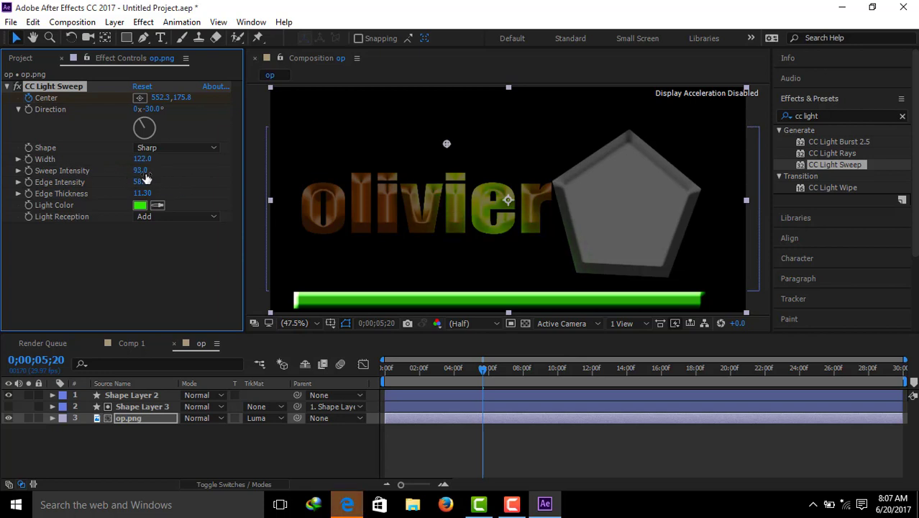
drag(145, 178, 140, 178)
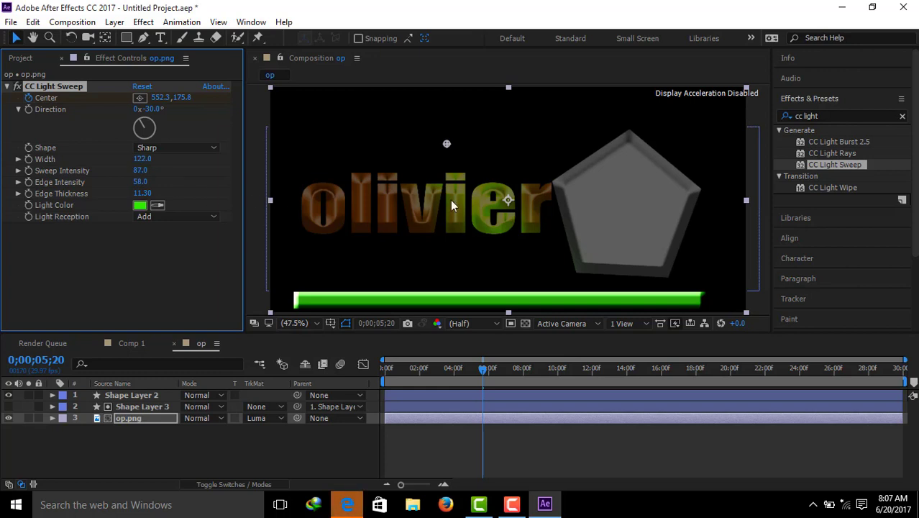
Step: Play the animation from the start to review the softened light sweep
drag(483, 369, 381, 363)
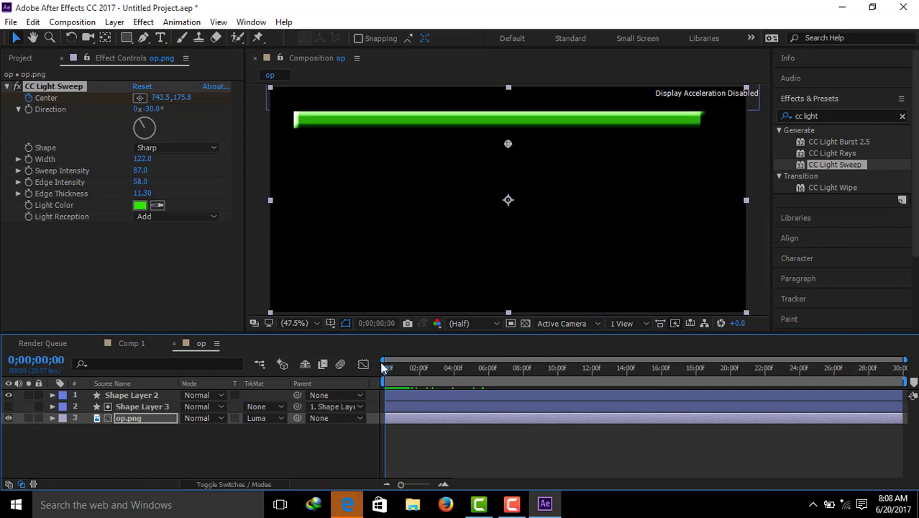
key(space)
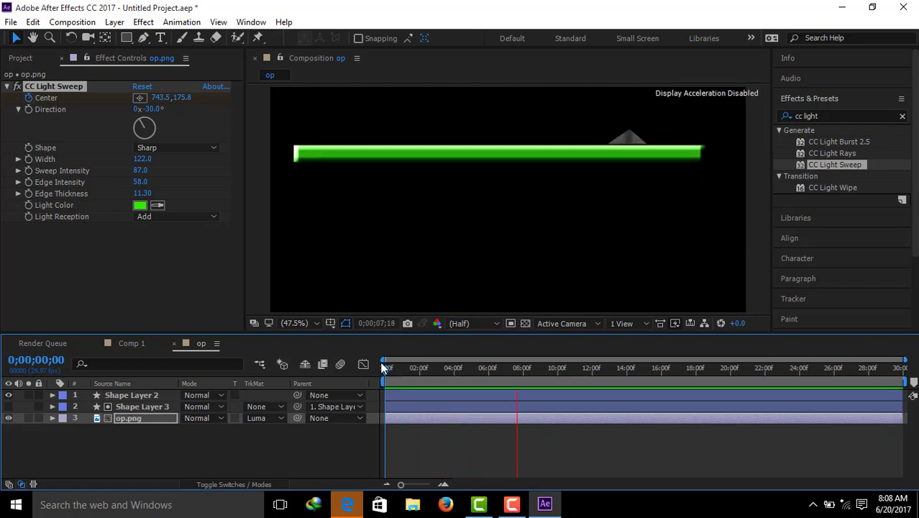
key(space)
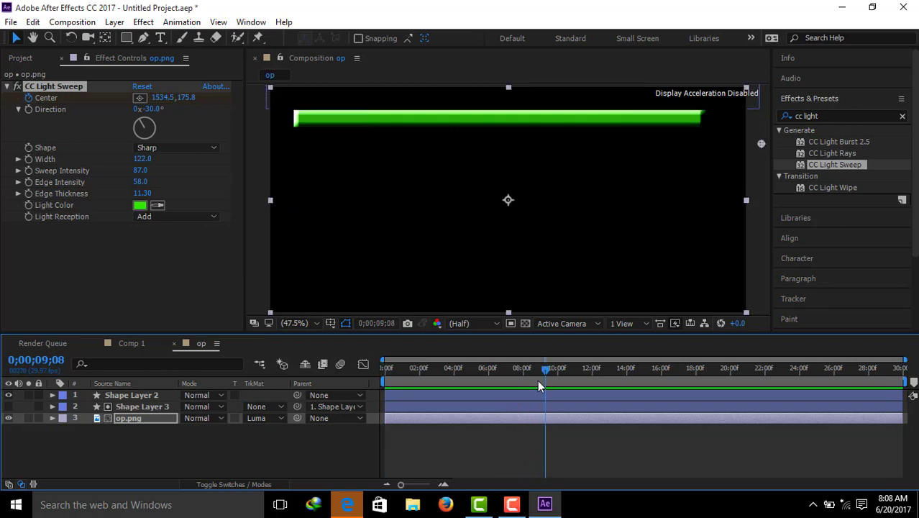
Step: Move the current time to 0;00;06;14 and apply CC Light Burst 2.5 to the green bar on Shape Layer 2
drag(545, 370, 499, 377)
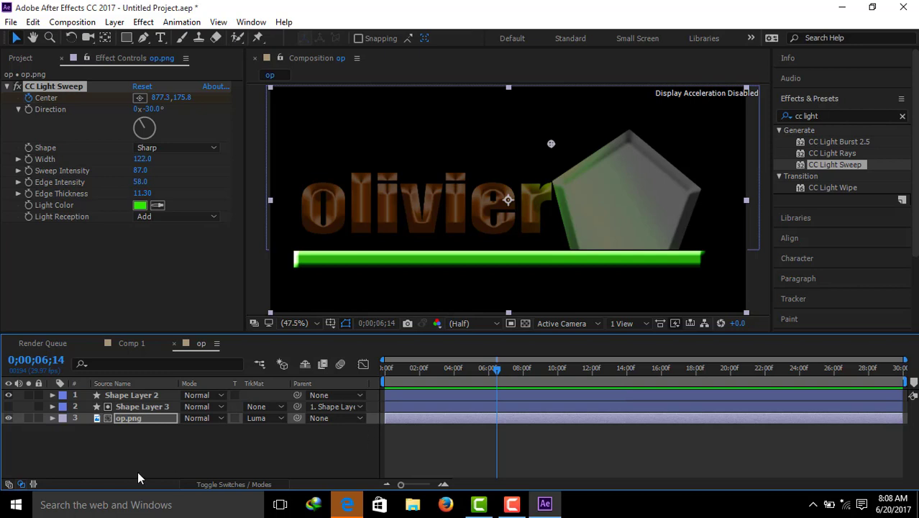
click(136, 407)
click(144, 396)
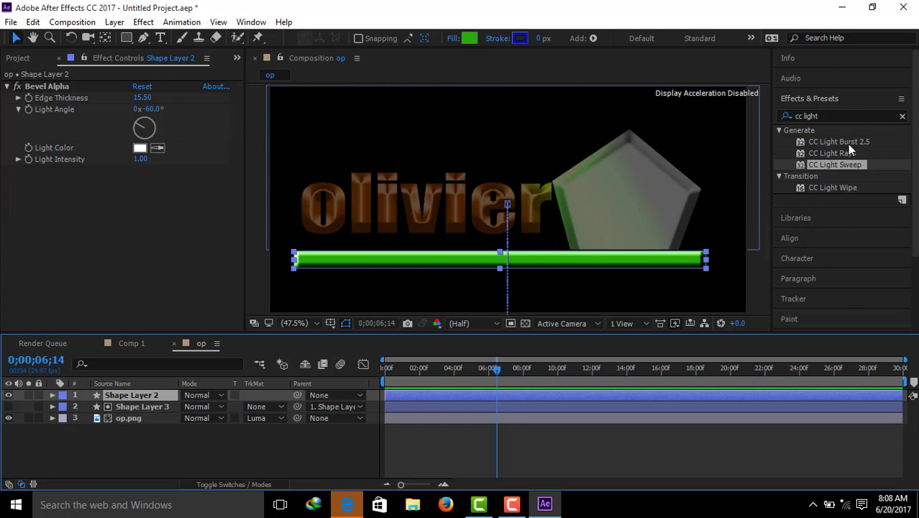
drag(848, 143, 816, 153)
drag(188, 410, 159, 396)
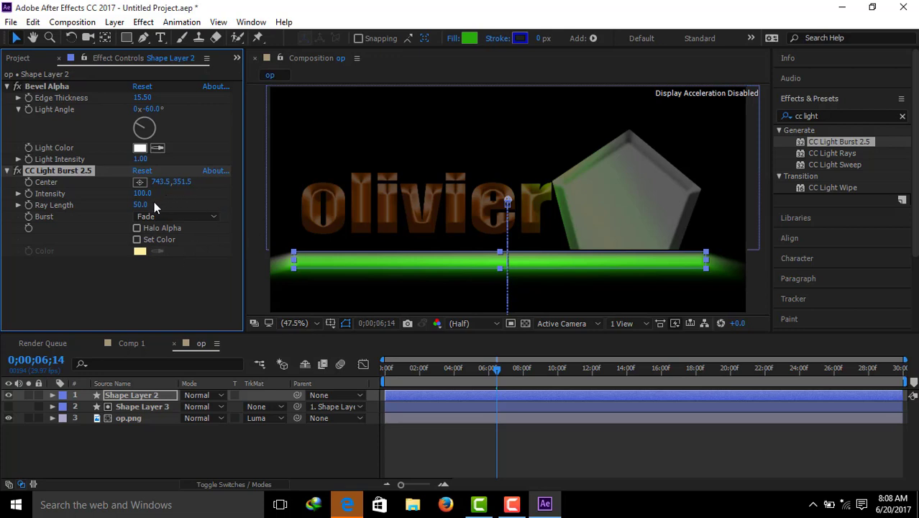
Step: Set the light burst's Intensity to 150 and Ray Length to 22
drag(142, 193, 122, 194)
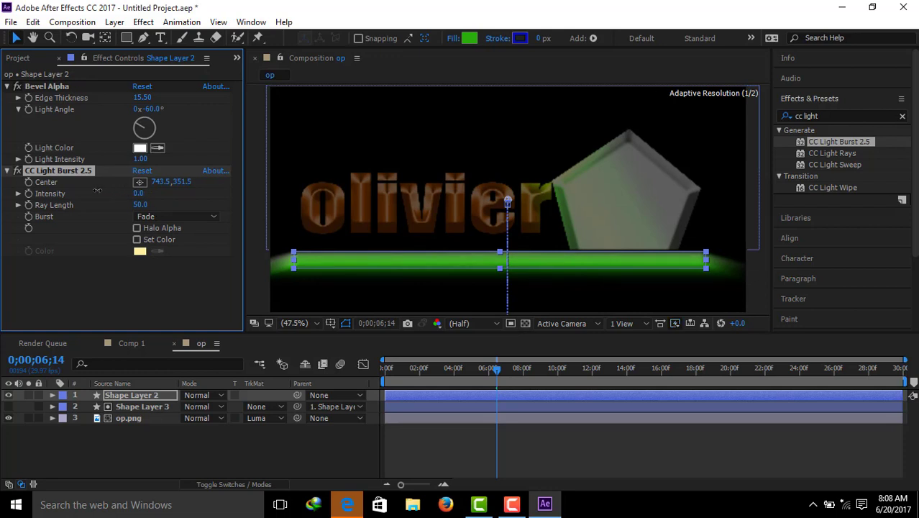
drag(114, 193, 105, 193)
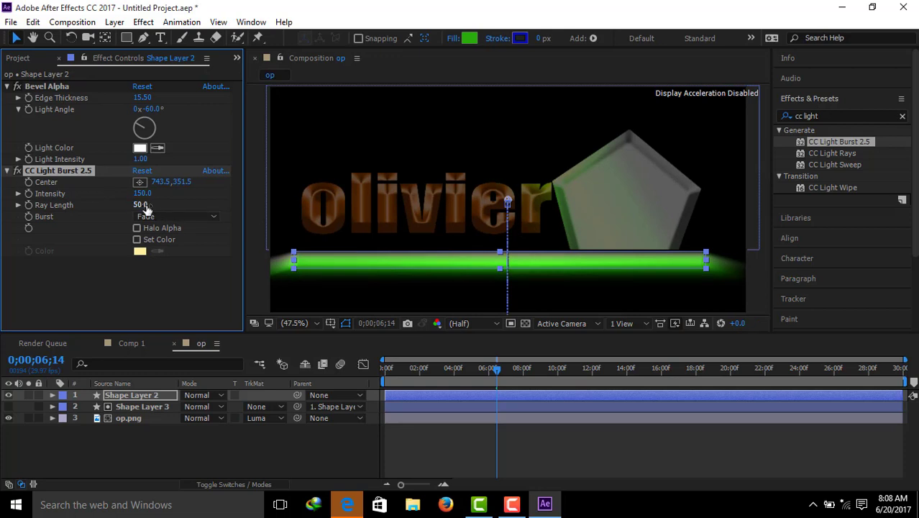
drag(141, 204, 124, 204)
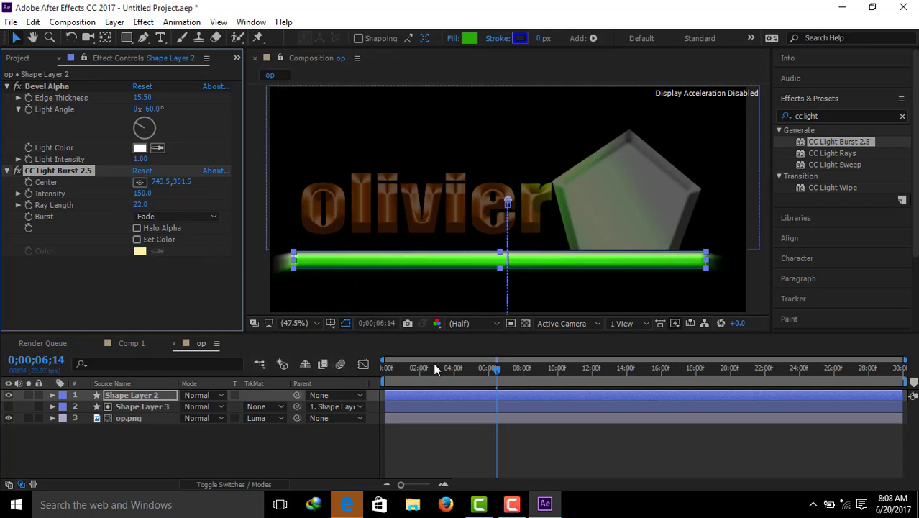
Step: Preview the composition from the start with the bar's light burst, then set the current time to 0;00;06;11
drag(493, 366, 382, 368)
key(space)
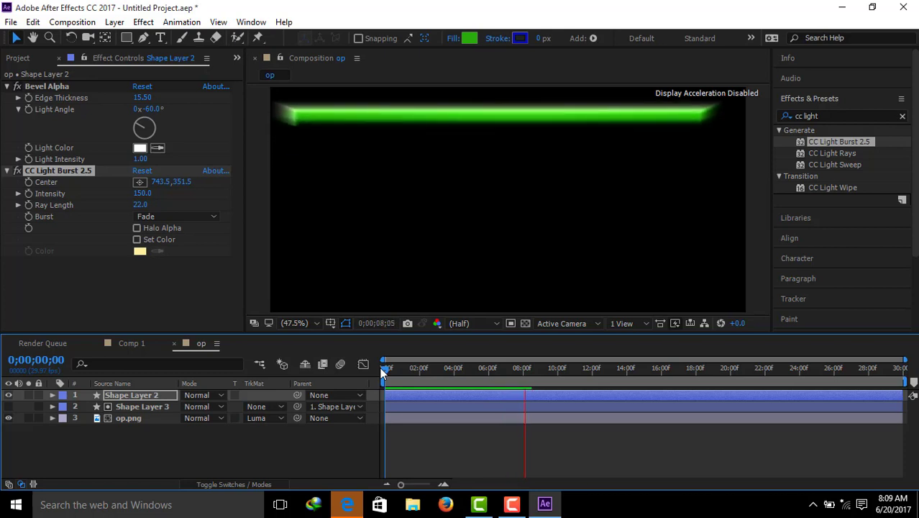
key(space)
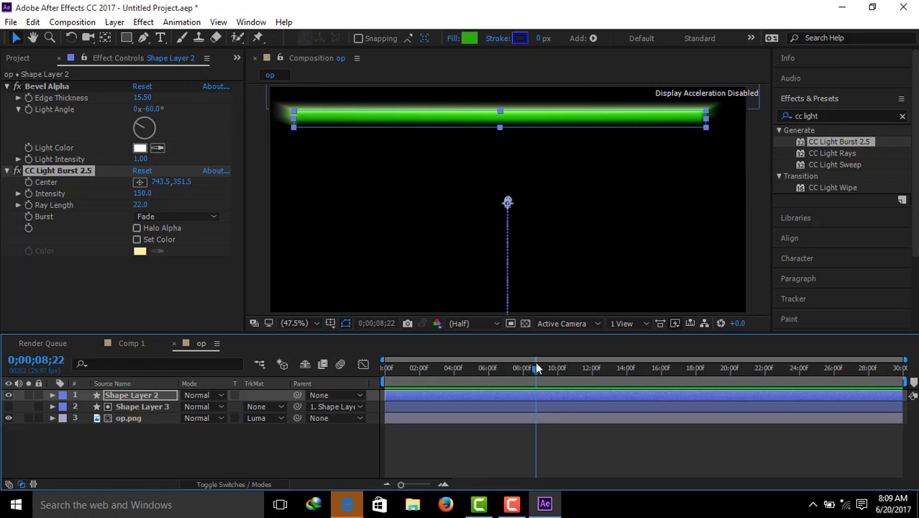
drag(536, 375, 494, 375)
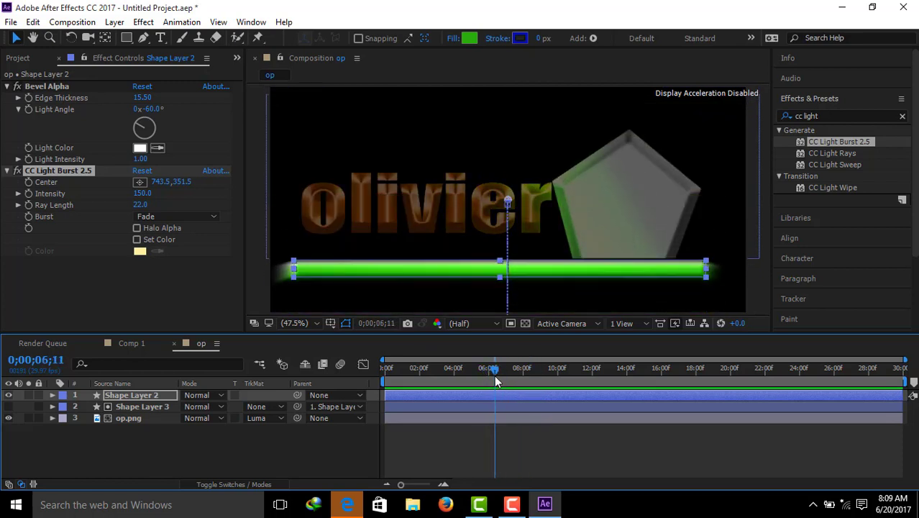
Step: Move the Shape Layer 3 matte rectangle slightly down so its lower edge meets the top of the green bar
drag(777, 144, 704, 203)
drag(653, 249, 641, 264)
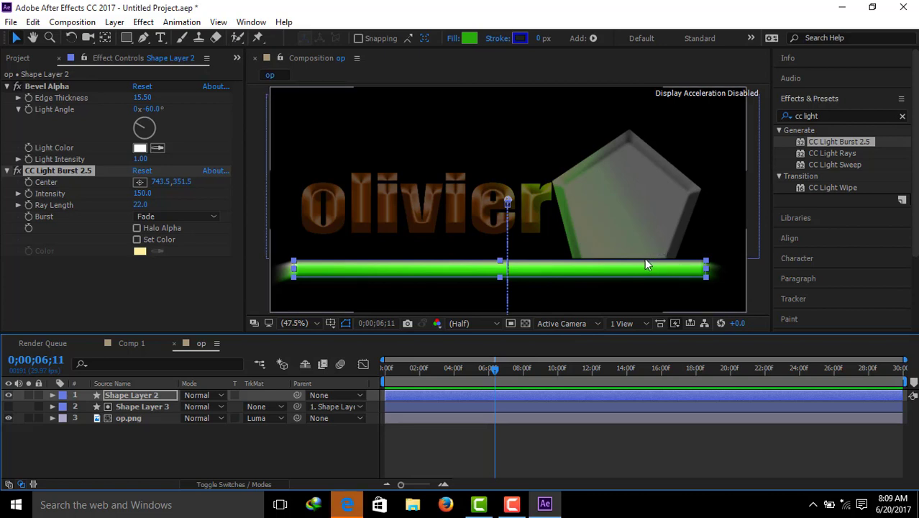
click(148, 408)
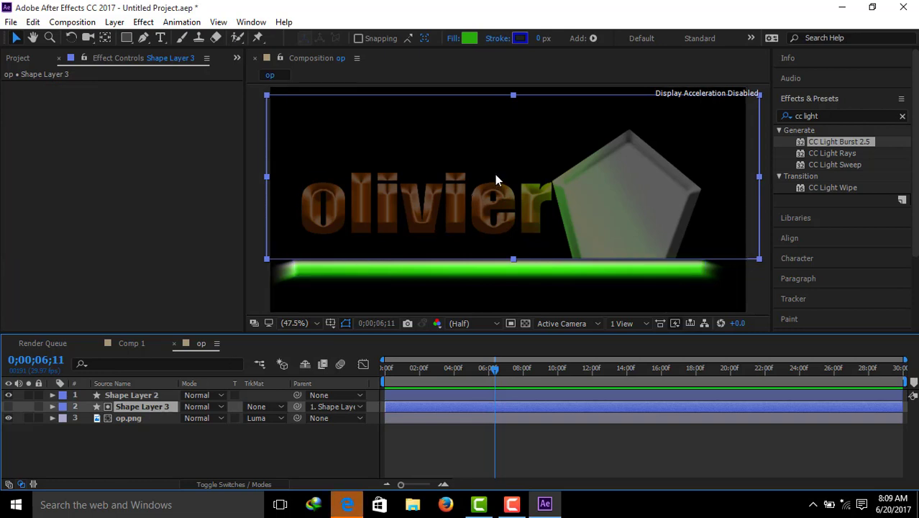
drag(495, 175, 494, 180)
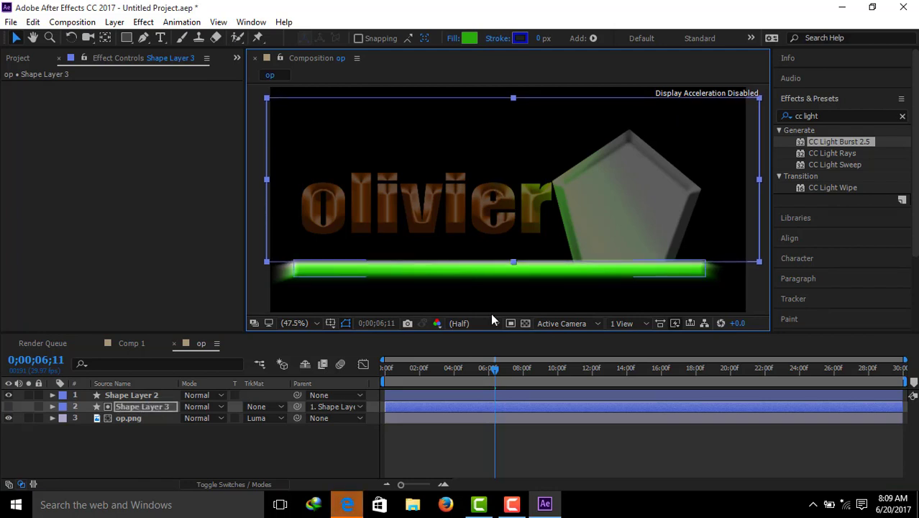
Step: Preview the composition from the start with the repositioned matte, then set the current time to 0;00;02;20
drag(495, 375, 382, 367)
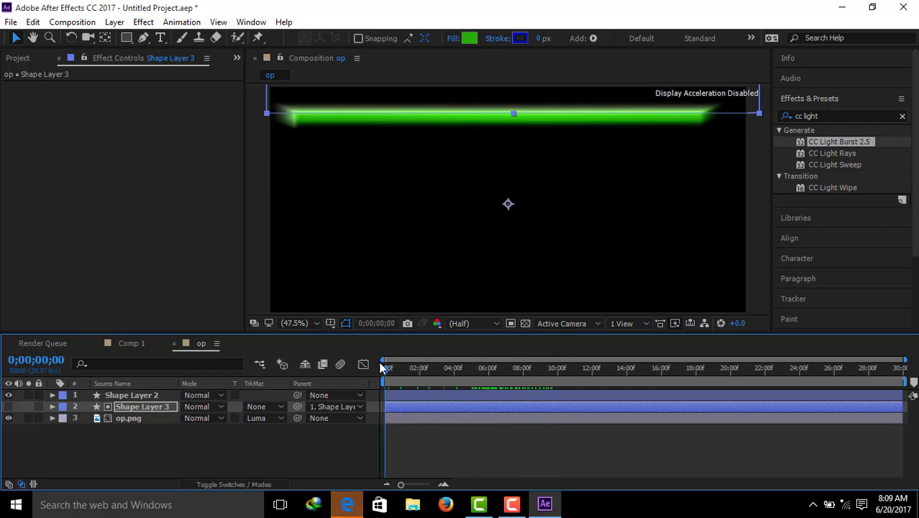
key(space)
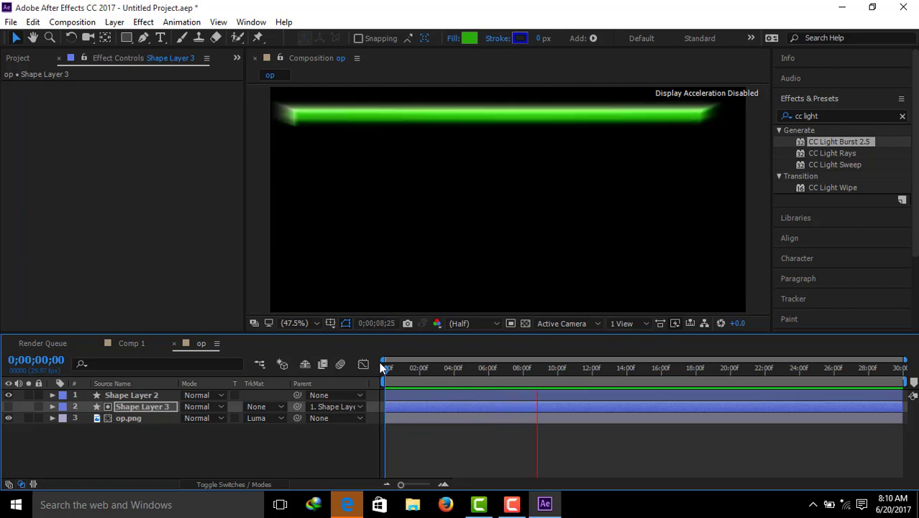
key(space)
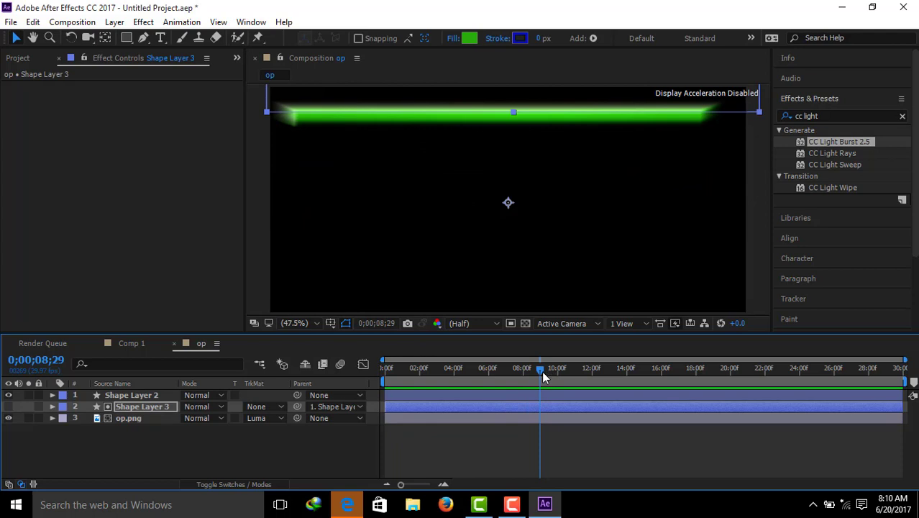
drag(542, 371, 433, 372)
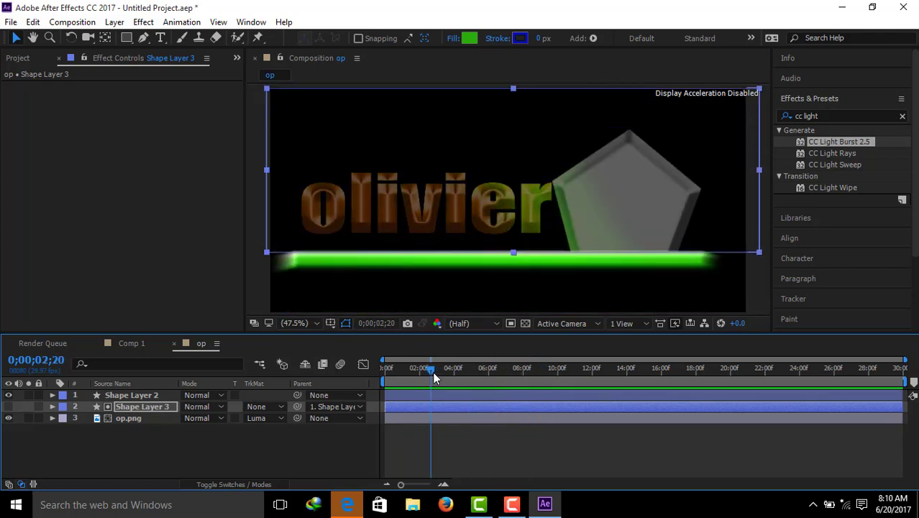
Step: Apply Easy Ease to all four Position keyframes of the green bar on Shape Layer 2
click(55, 398)
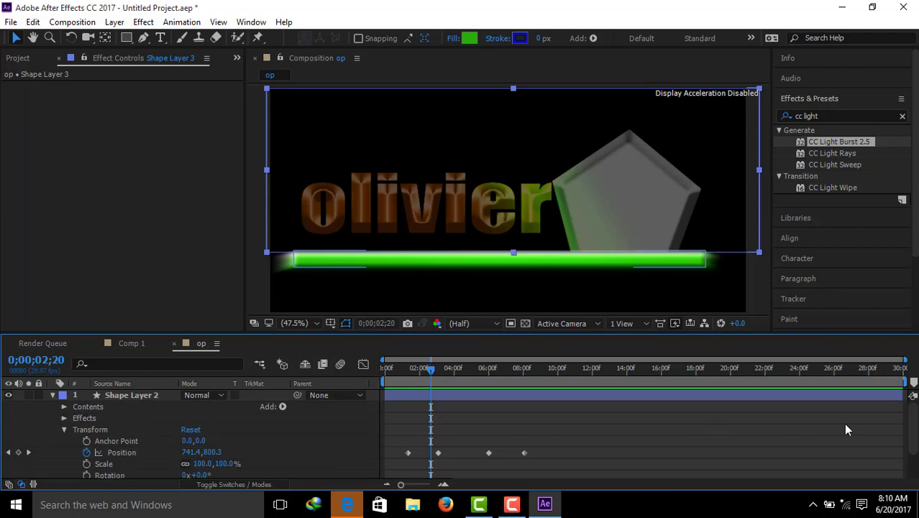
scroll(912, 426, down, 2)
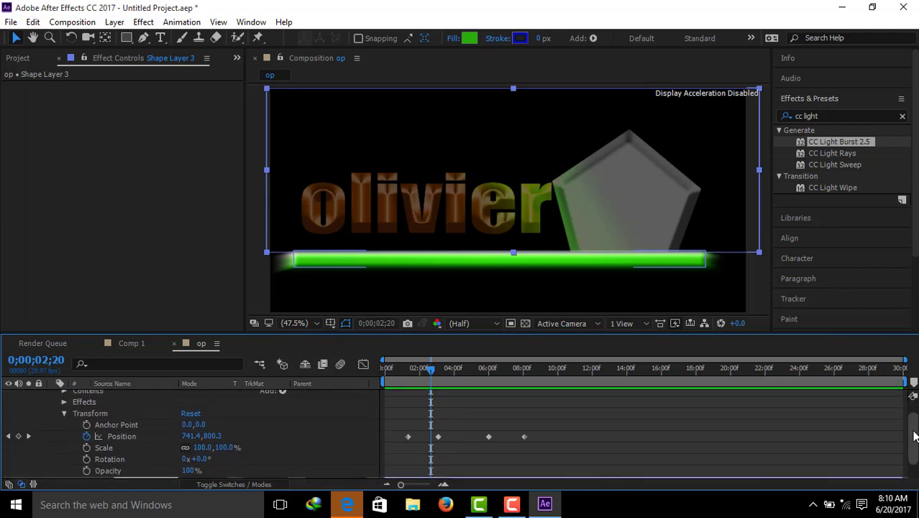
drag(542, 424, 505, 440)
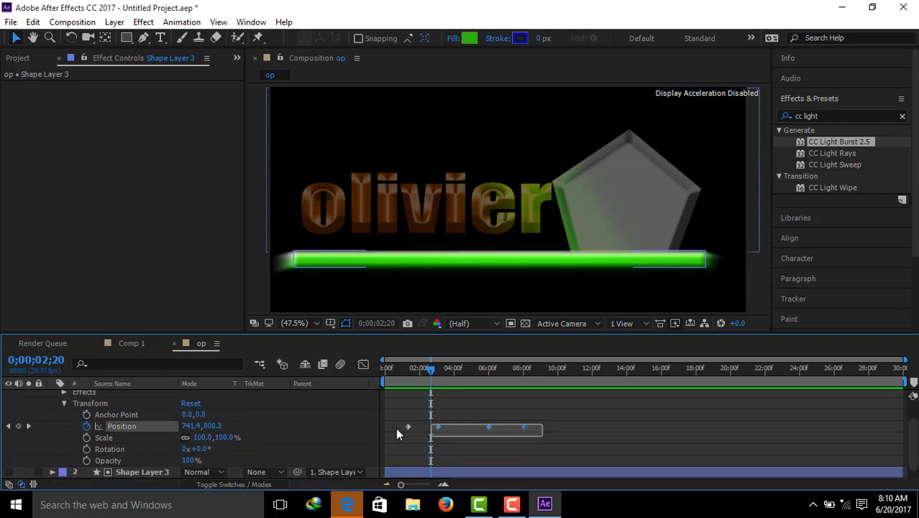
drag(431, 423, 431, 417)
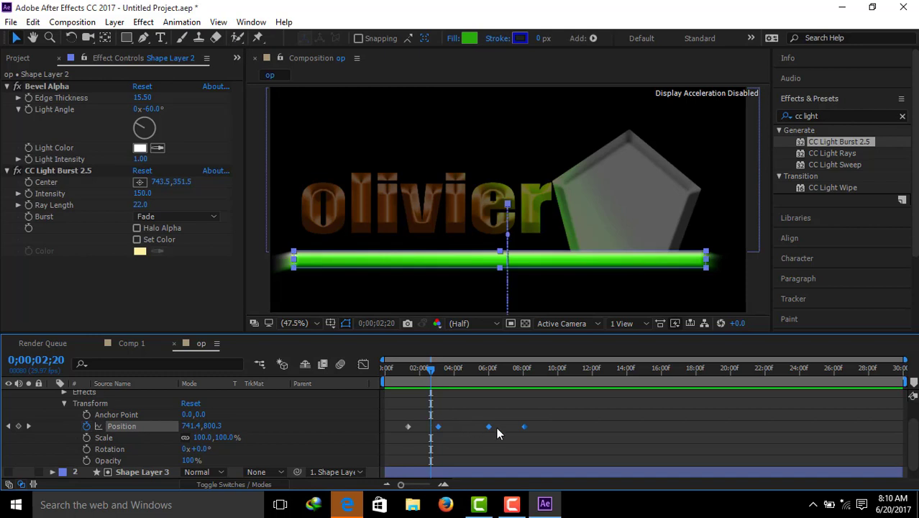
drag(548, 429, 397, 422)
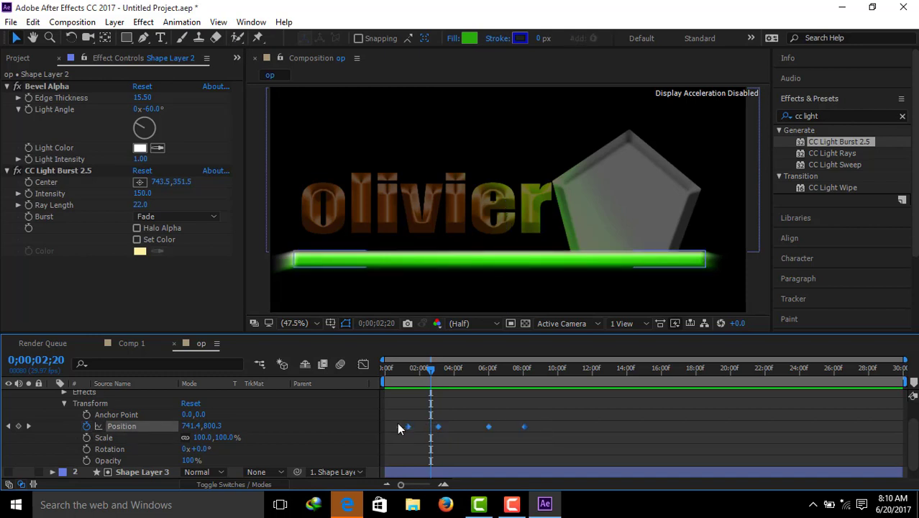
right_click(490, 426)
mouse_move(531, 424)
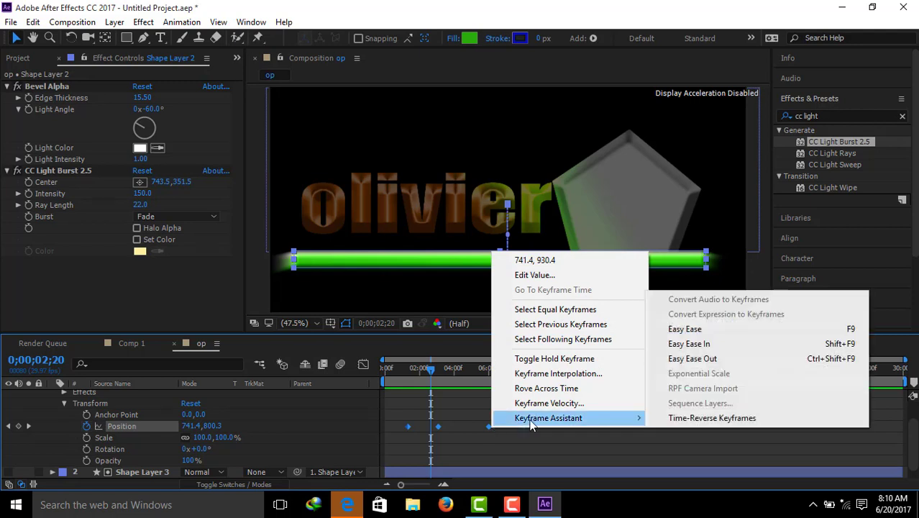
click(702, 333)
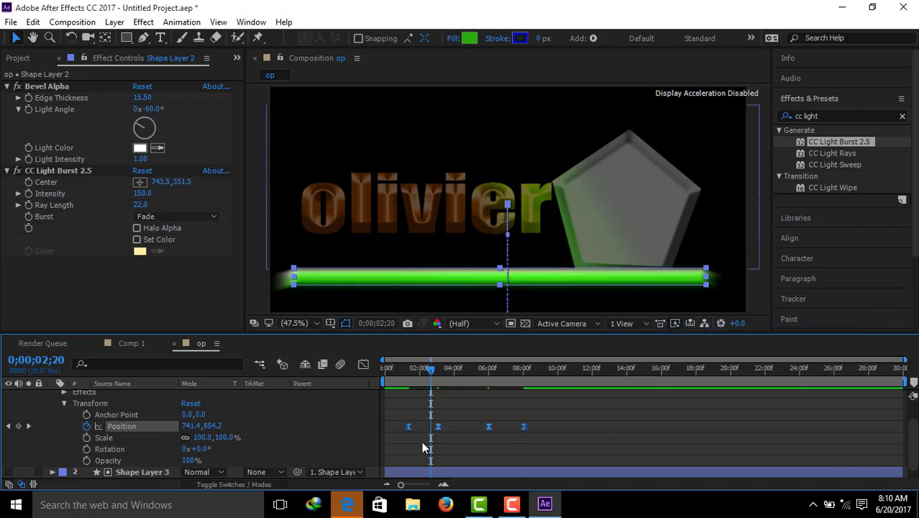
click(64, 402)
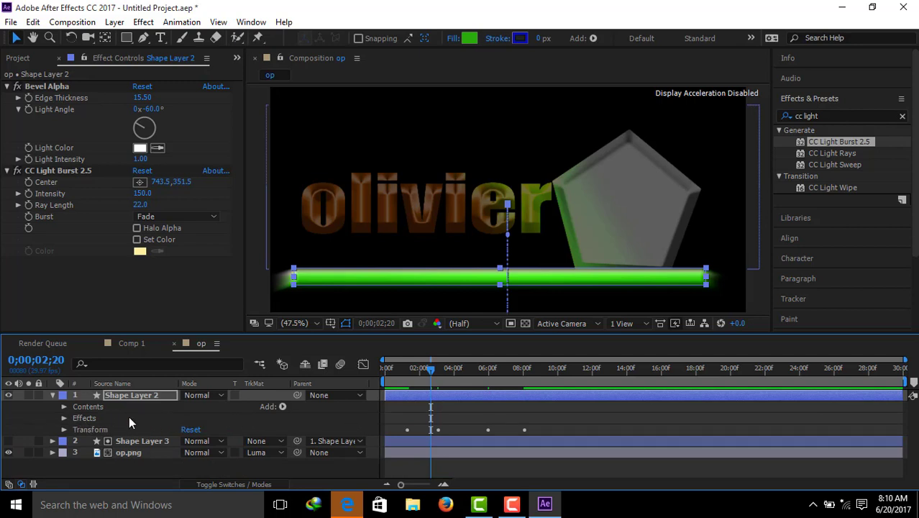
click(51, 395)
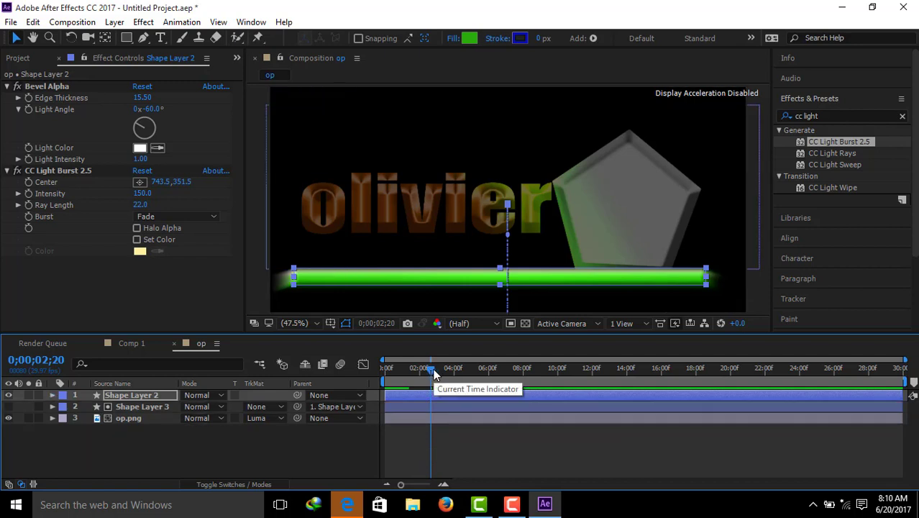
Step: Play the composition from the start to review the bar's eased motion
drag(430, 369, 387, 368)
key(space)
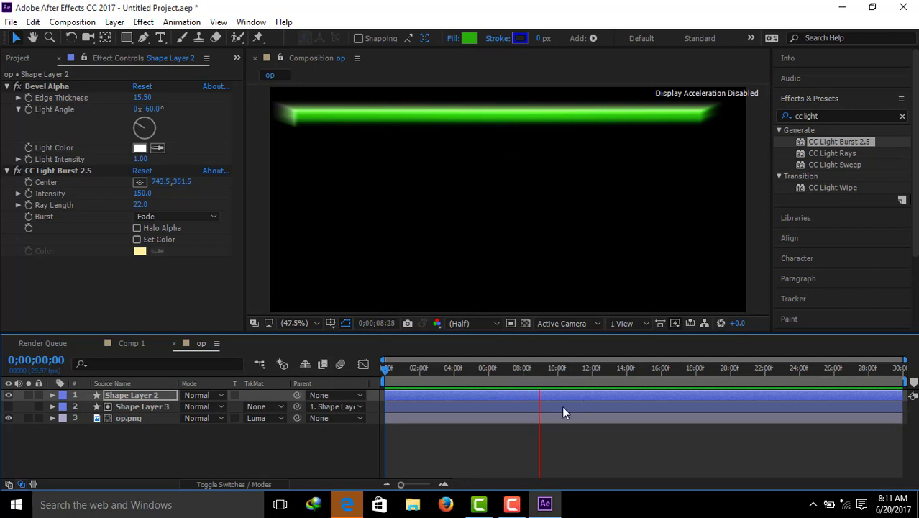
key(space)
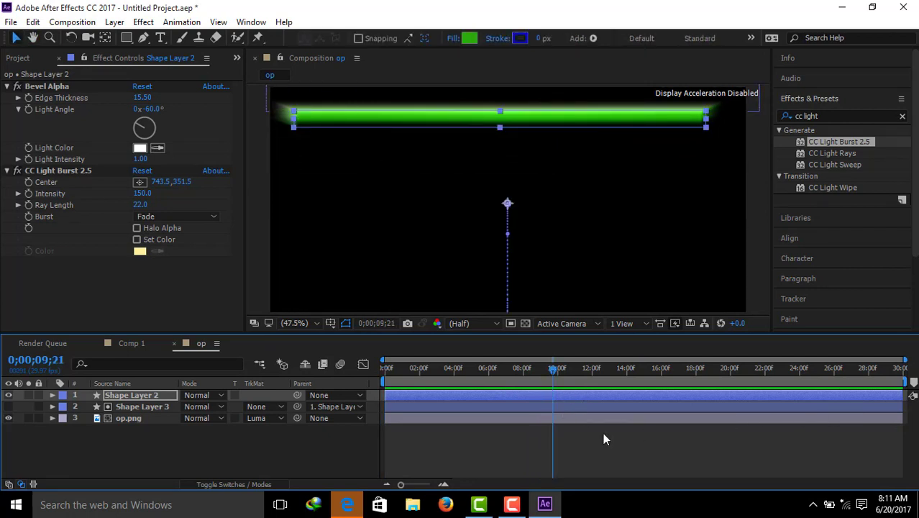
Step: Shorten the work area to end at about 10 seconds and preview it from the start
mouse_move(532, 369)
mouse_down()
mouse_move(505, 364)
mouse_move(543, 364)
mouse_up()
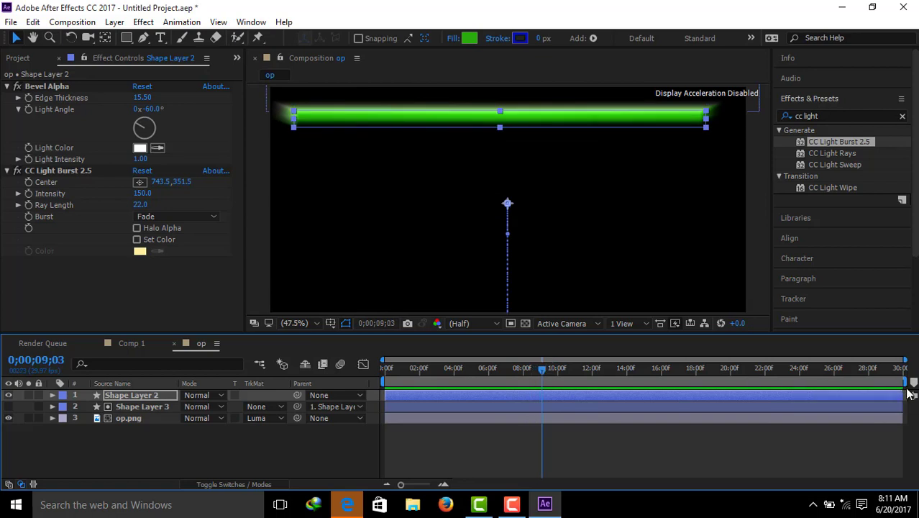
drag(908, 382, 566, 373)
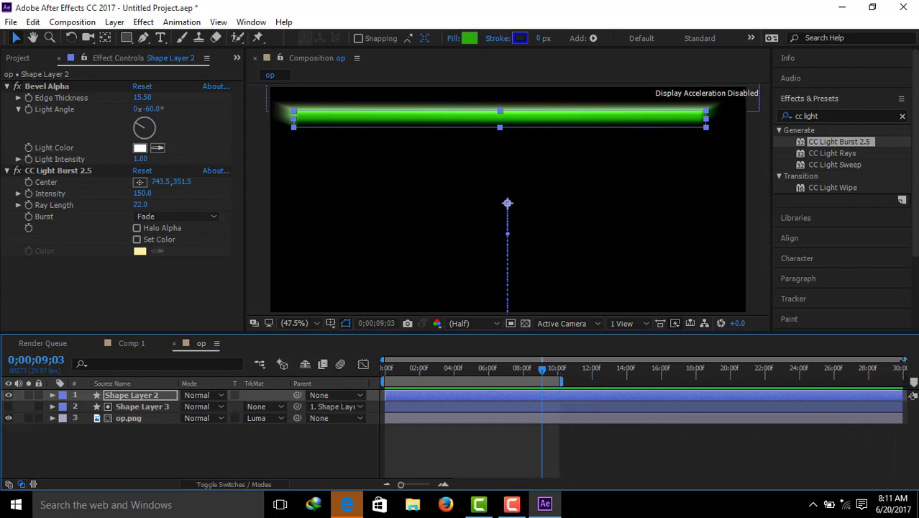
drag(904, 358, 425, 367)
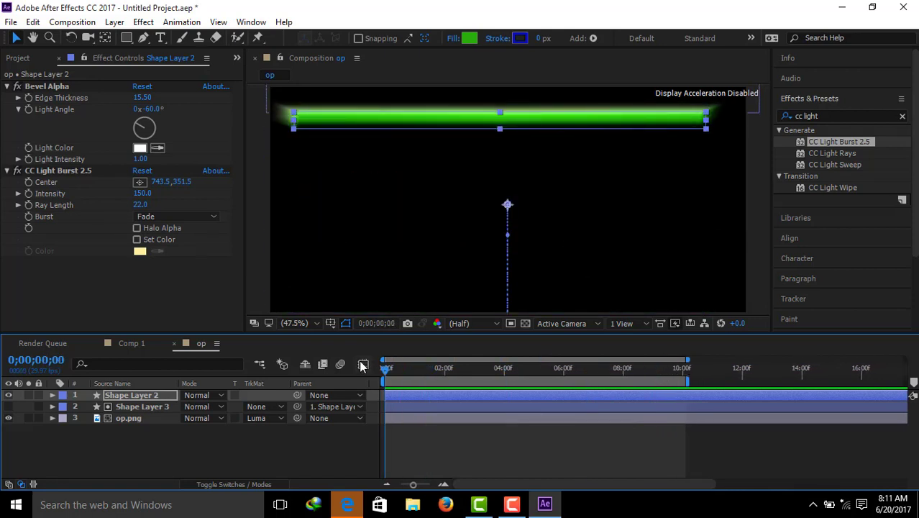
key(space)
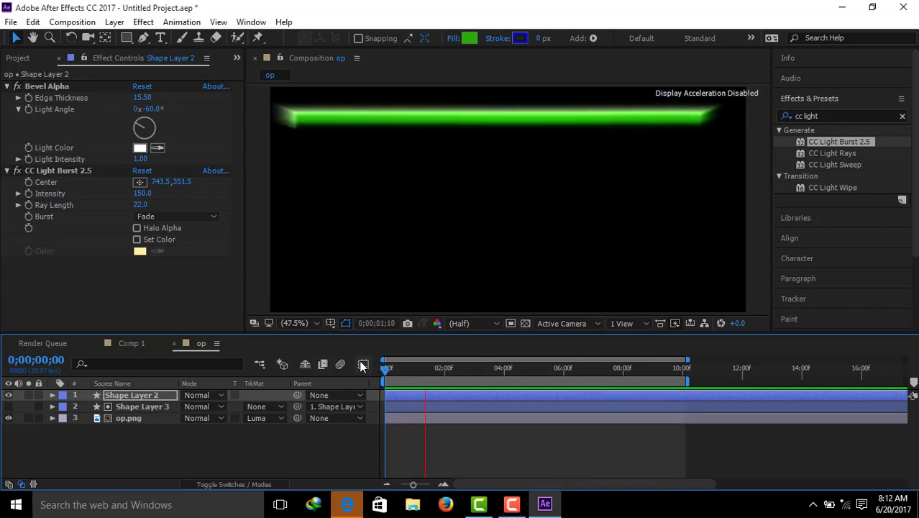
key(space)
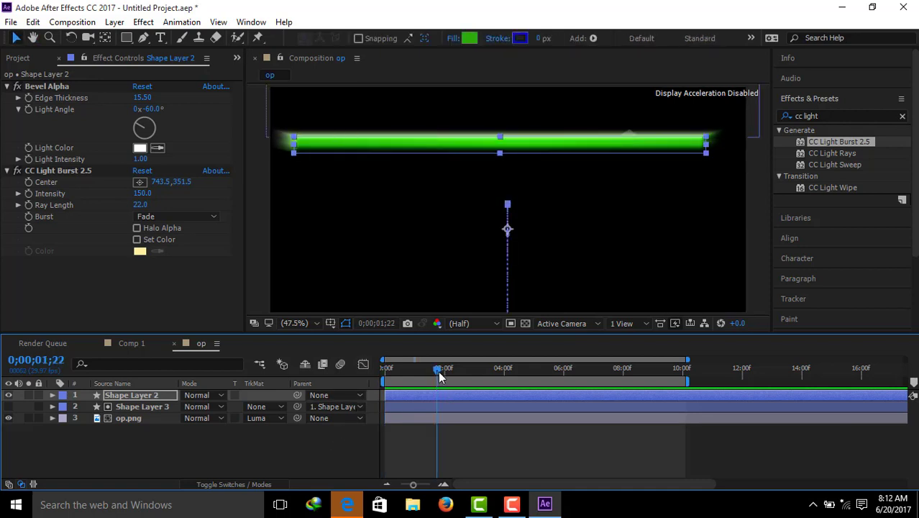
Step: At 0;00;00;00, add an Opacity keyframe to Shape Layer 2 and set its value to 0%
drag(437, 371, 383, 369)
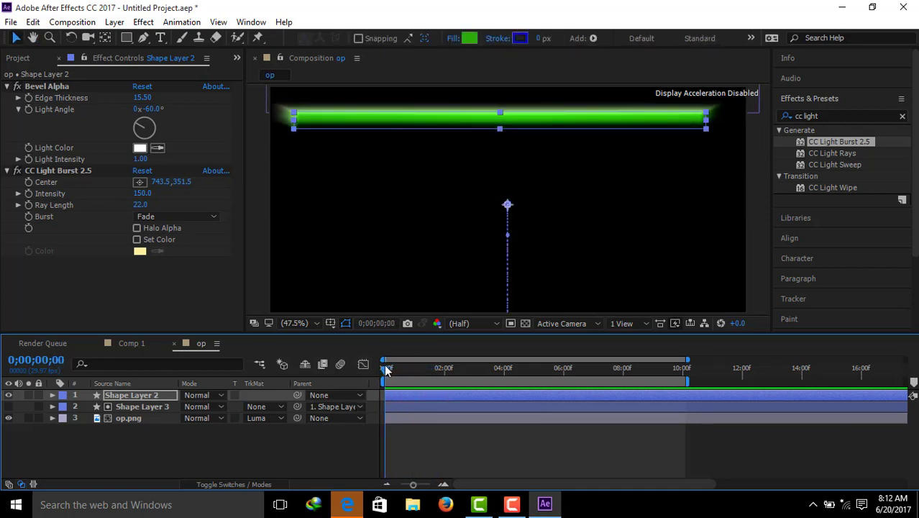
click(52, 396)
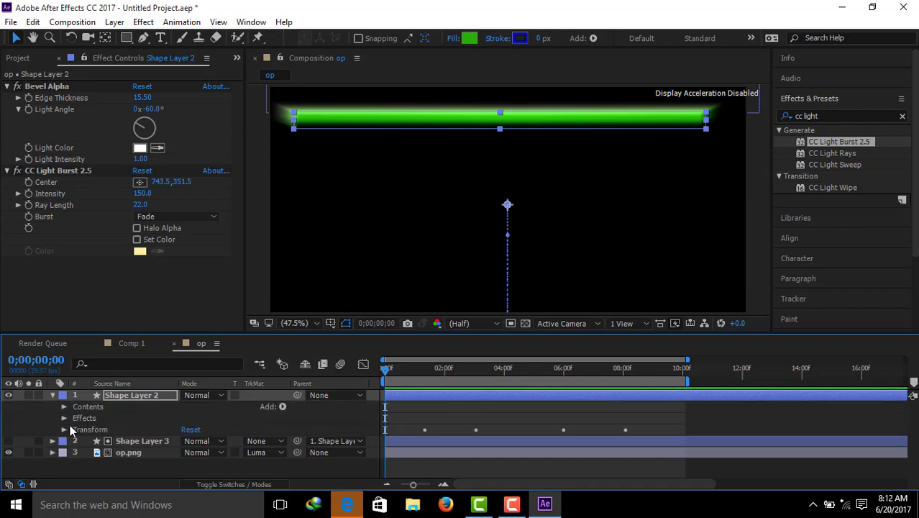
click(64, 429)
click(147, 437)
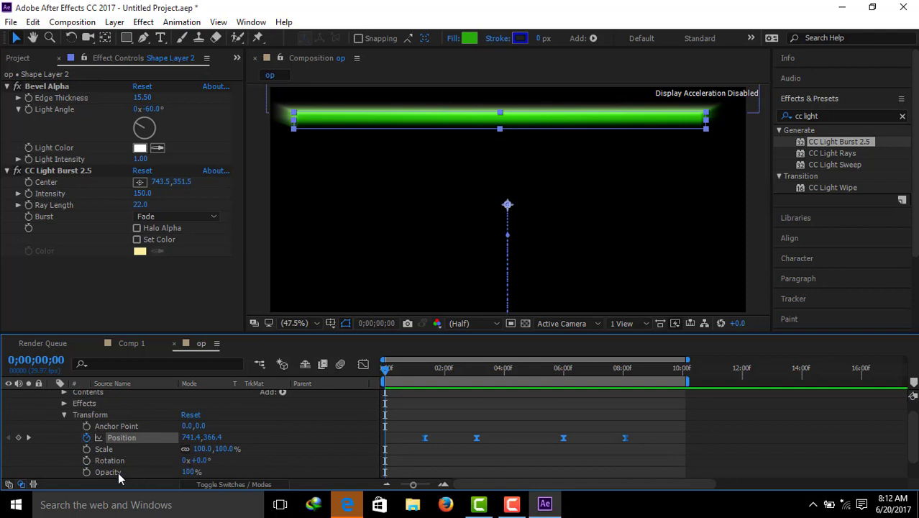
click(86, 471)
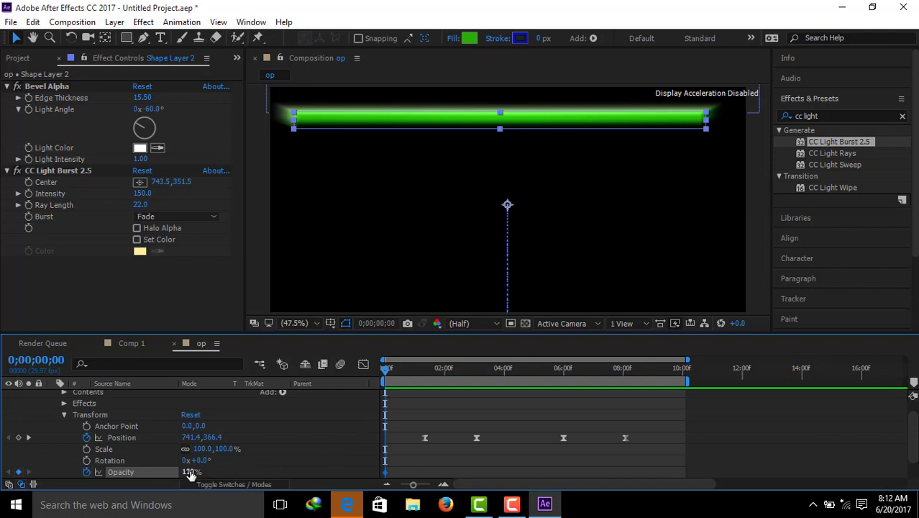
drag(170, 471, 88, 469)
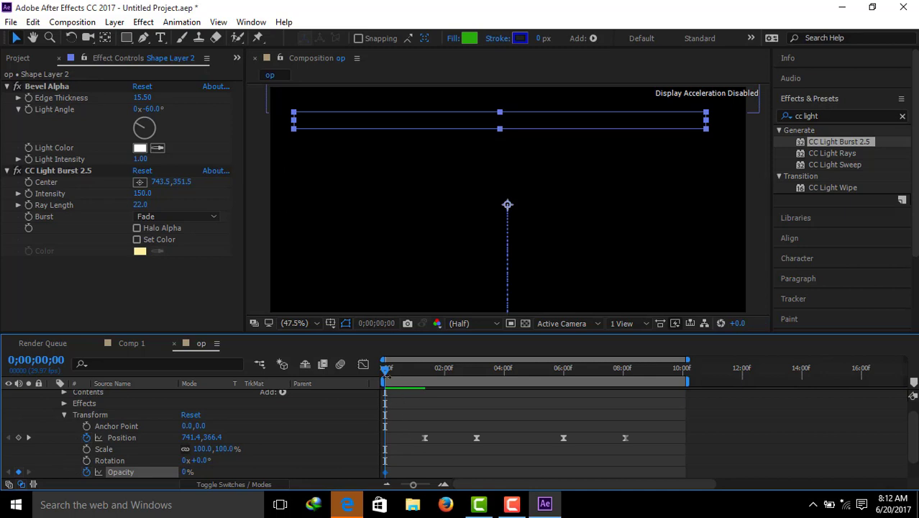
Step: Add Shape Layer 2 Opacity keyframes of 0% at 0;00;00;20 and 100% at 0;00;00;24
drag(385, 369, 408, 375)
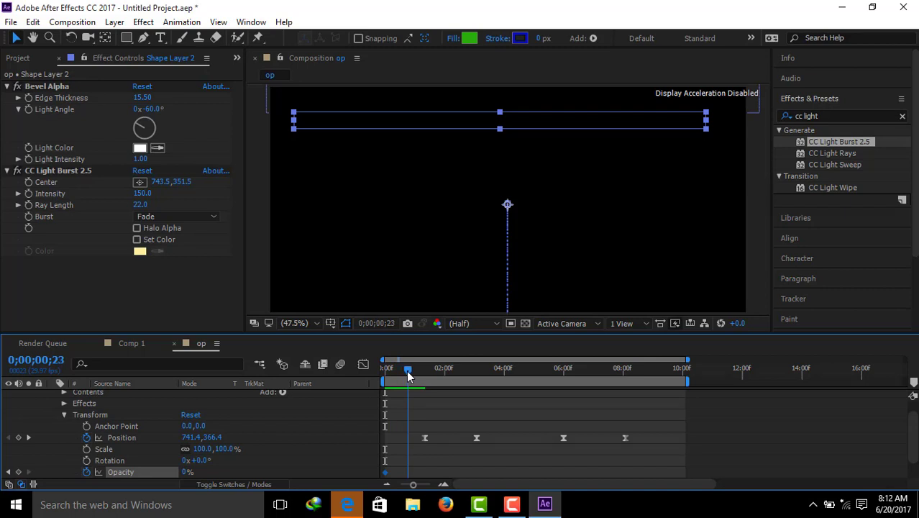
drag(408, 375, 404, 375)
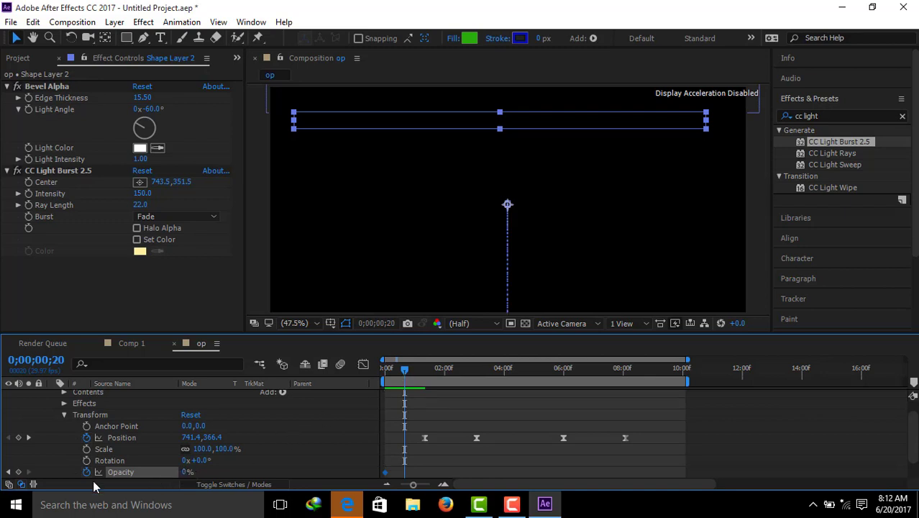
click(19, 473)
drag(404, 373, 407, 372)
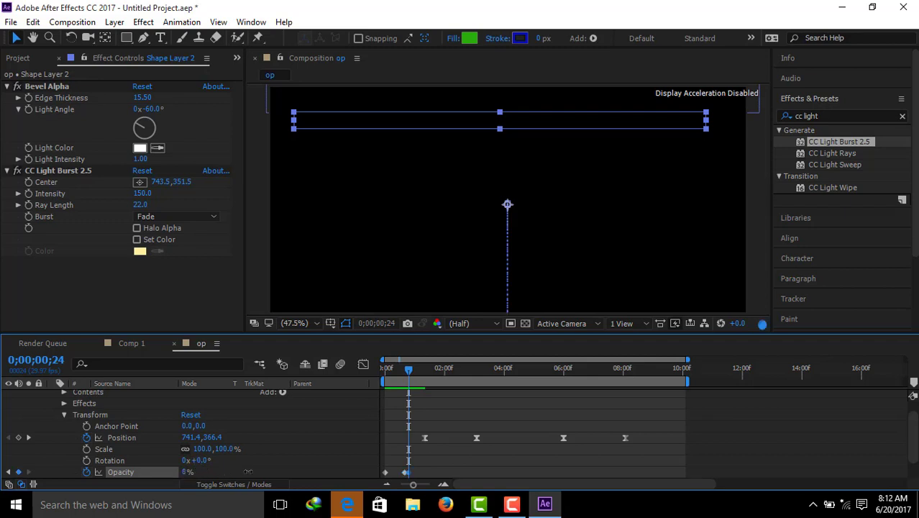
drag(247, 471, 312, 464)
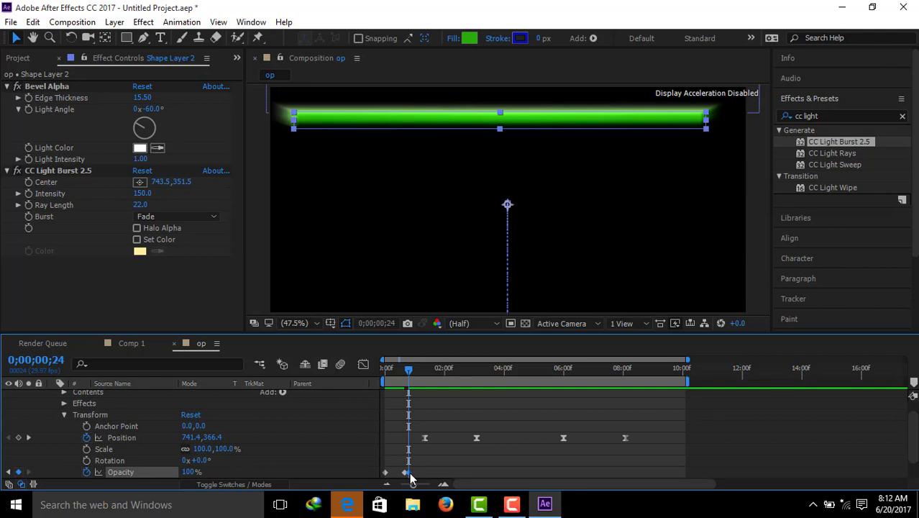
Step: Shift the bar's 100% Opacity keyframe to about 1 second to lengthen the fade-in
drag(410, 475, 414, 477)
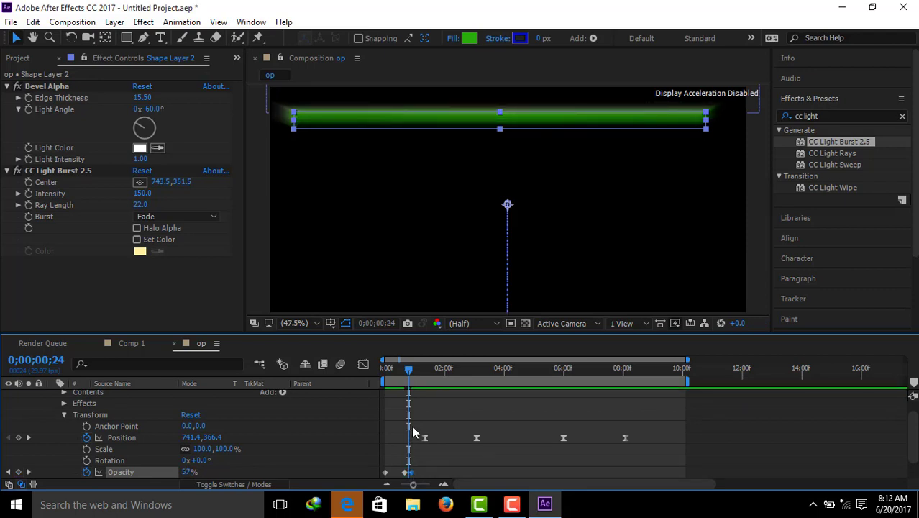
click(413, 374)
mouse_move(413, 374)
mouse_down()
mouse_move(397, 368)
mouse_move(431, 368)
mouse_move(405, 369)
mouse_up()
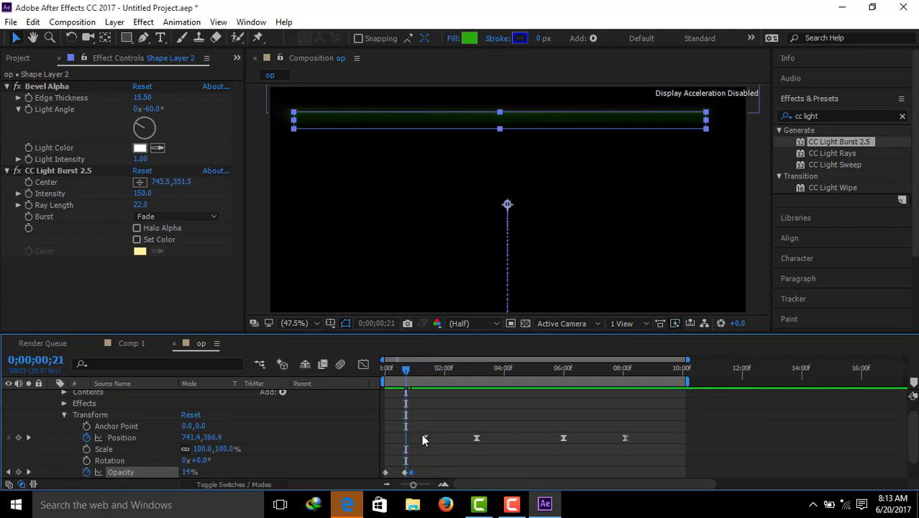
drag(412, 470, 416, 469)
Step: Add a 100% Opacity keyframe to Shape Layer 2 at 0;00;09;03
drag(405, 368, 656, 389)
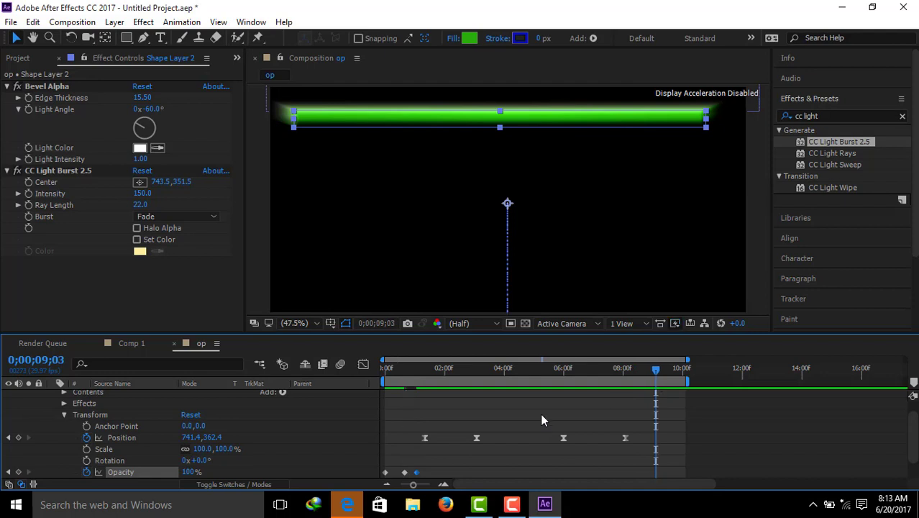
click(19, 471)
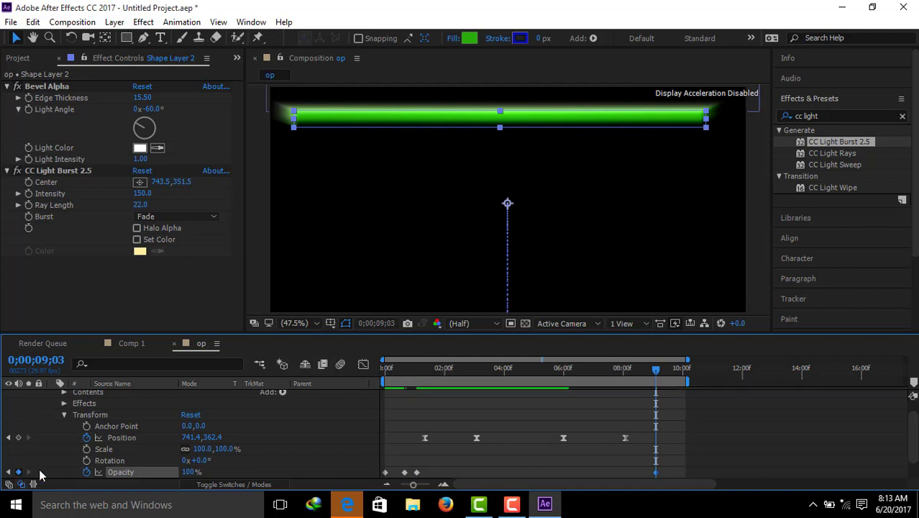
Step: Add a 0% Opacity keyframe to Shape Layer 2 at 0;00;09;22 and preview the animation from the start
click(109, 460)
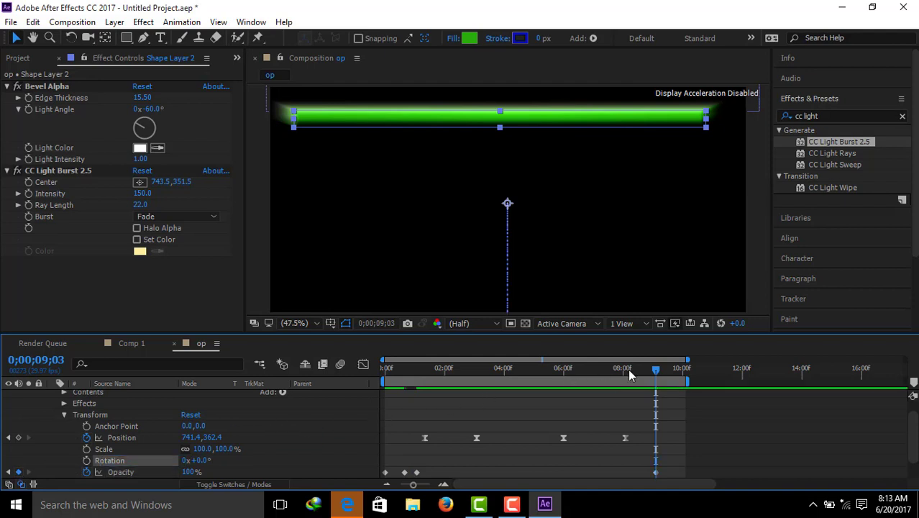
drag(656, 371, 676, 372)
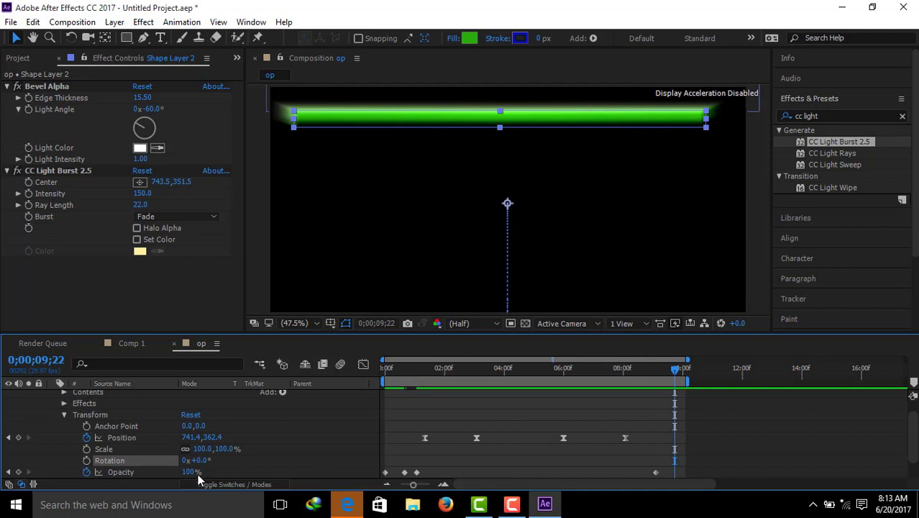
drag(184, 471, 99, 454)
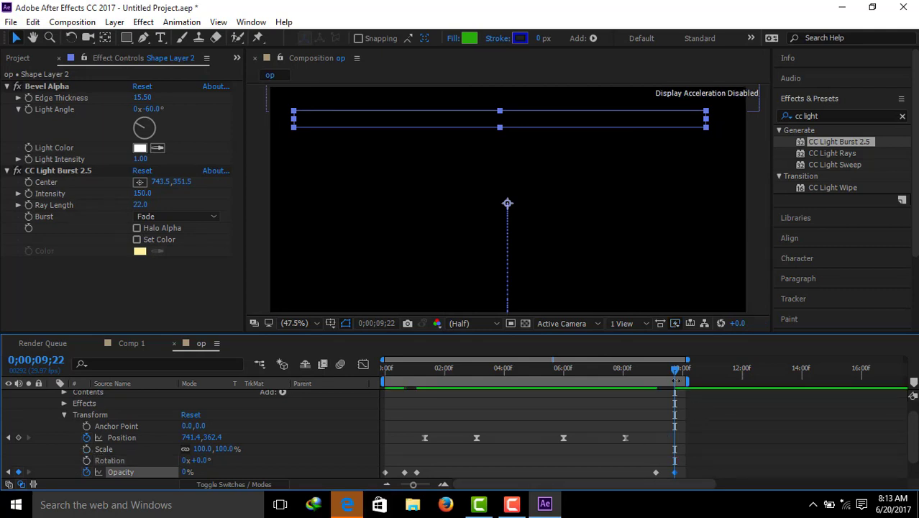
drag(676, 377, 384, 387)
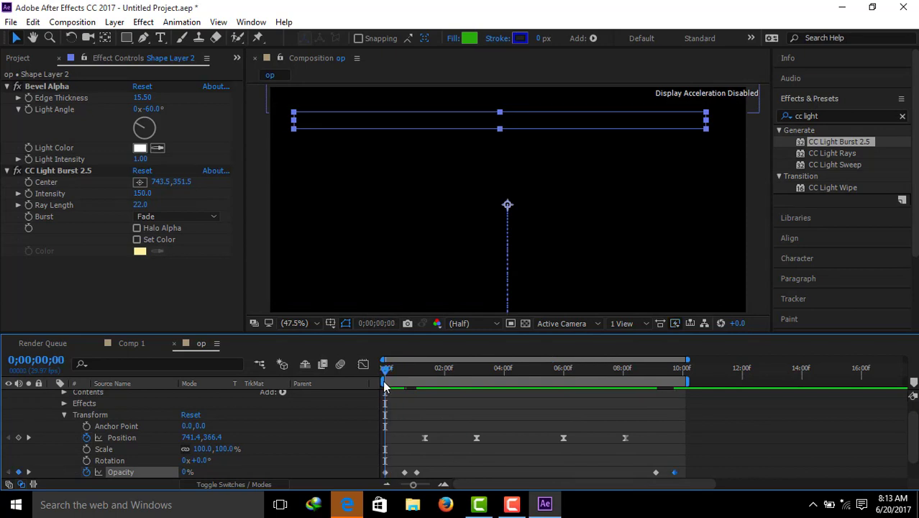
key(space)
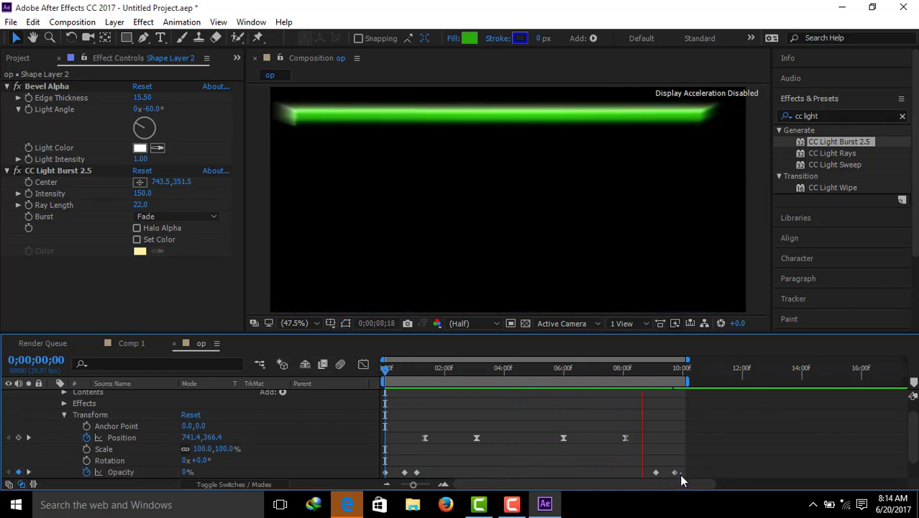
Step: Apply Easy Ease to all of Shape Layer 2's Opacity keyframes and collapse the layer's properties
drag(679, 474, 387, 452)
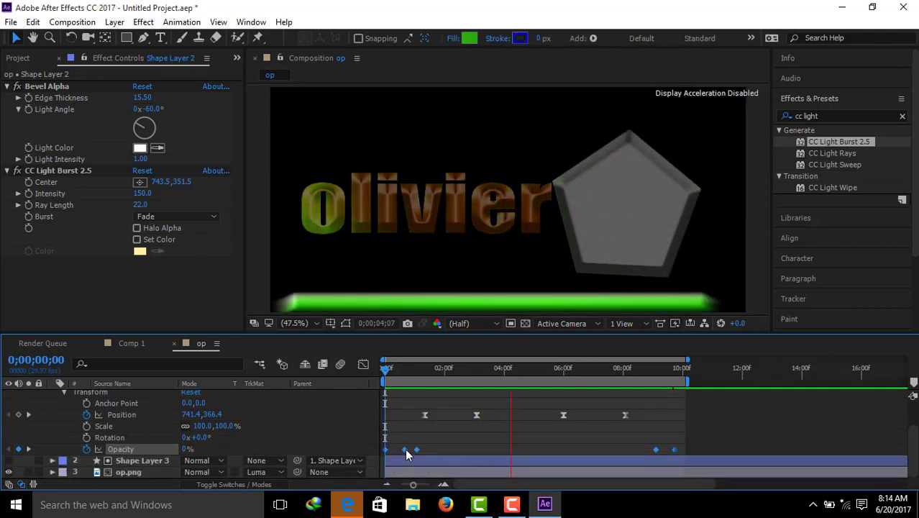
right_click(405, 448)
mouse_move(496, 439)
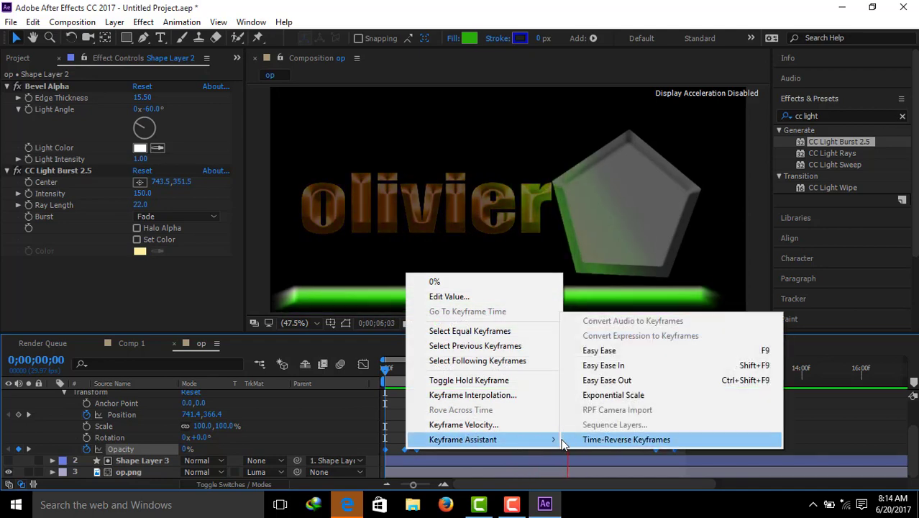
click(634, 351)
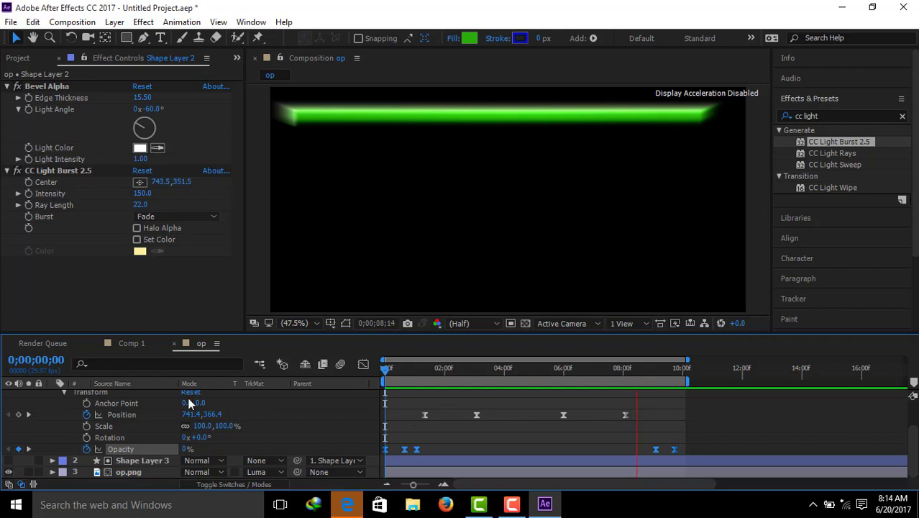
click(62, 392)
click(52, 395)
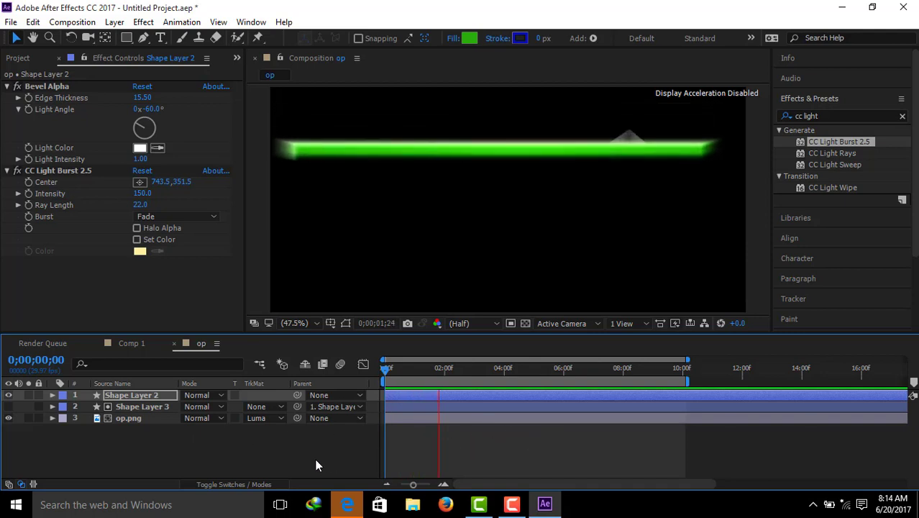
Step: Add the op composition to the render queue and render it with the AVI DV NTSC 48kHz output module
click(74, 22)
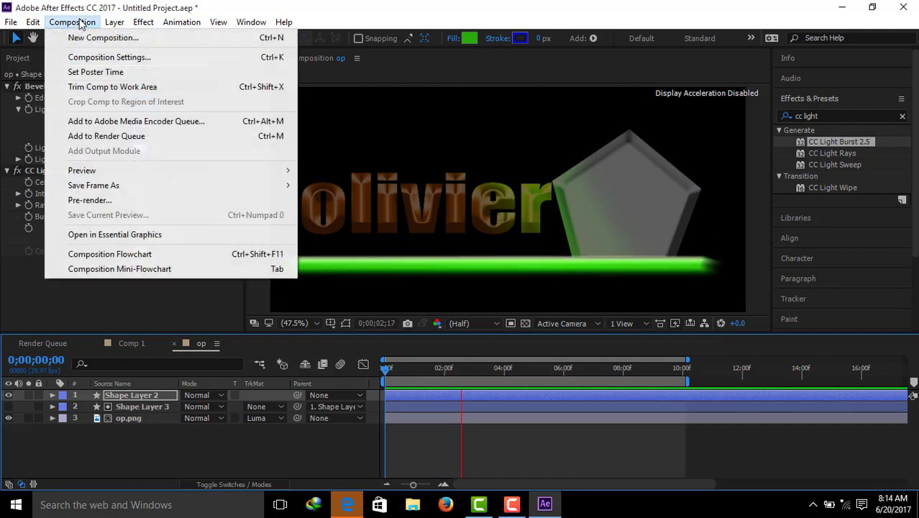
click(139, 138)
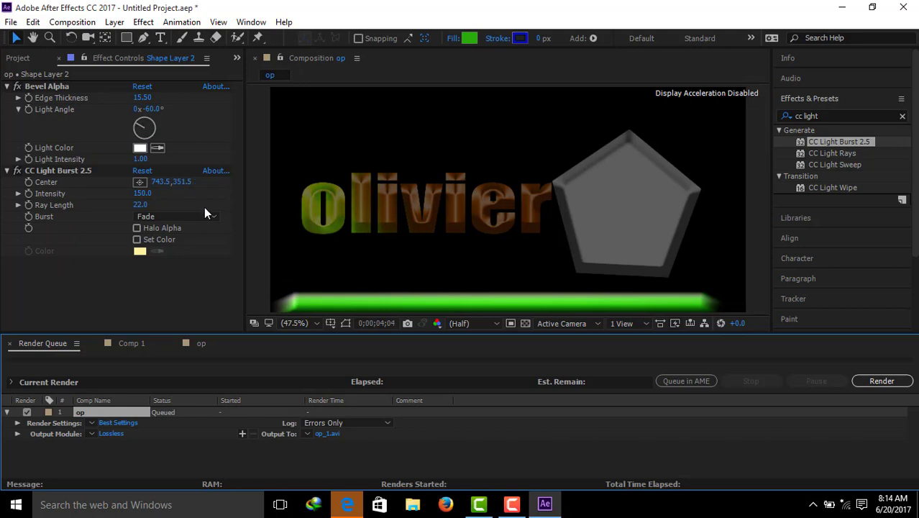
click(92, 434)
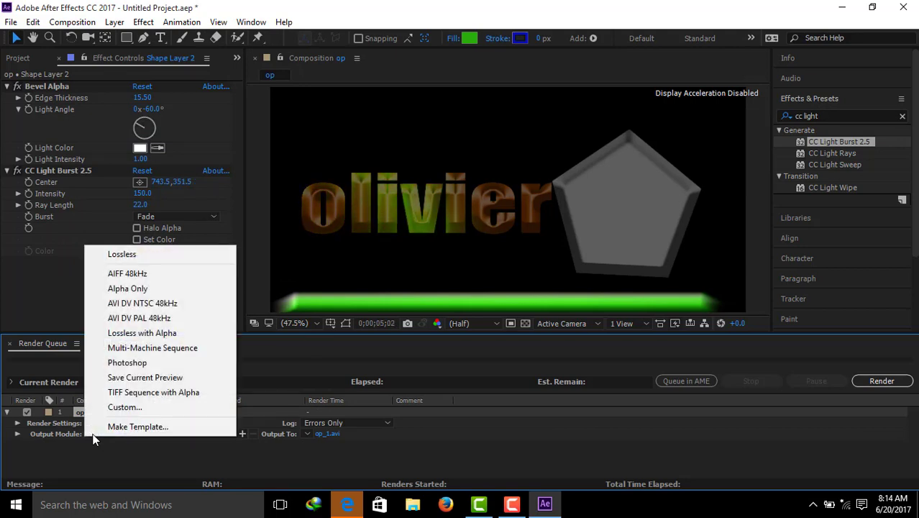
click(150, 305)
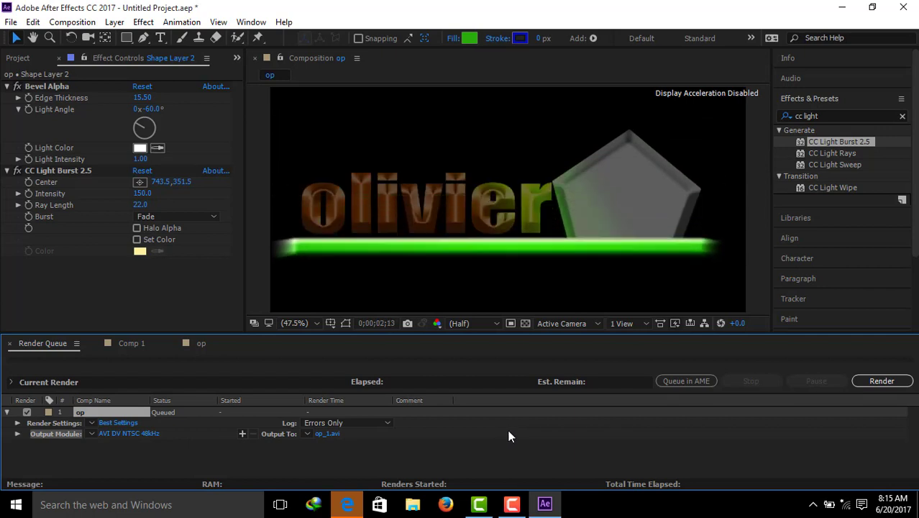
click(879, 381)
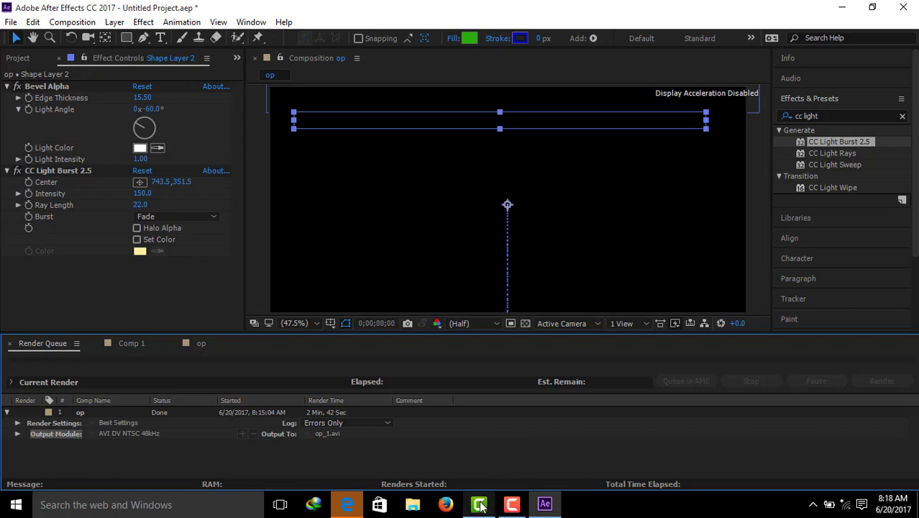
mouse_move(480, 506)
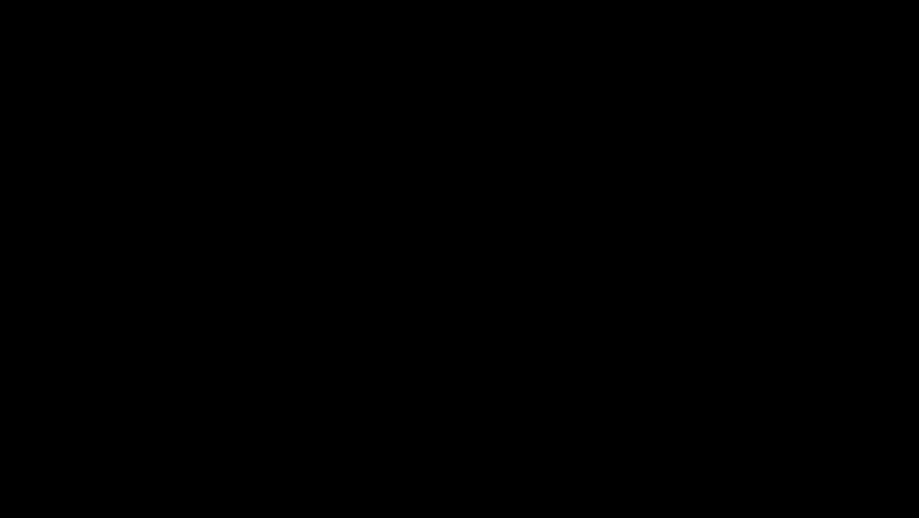